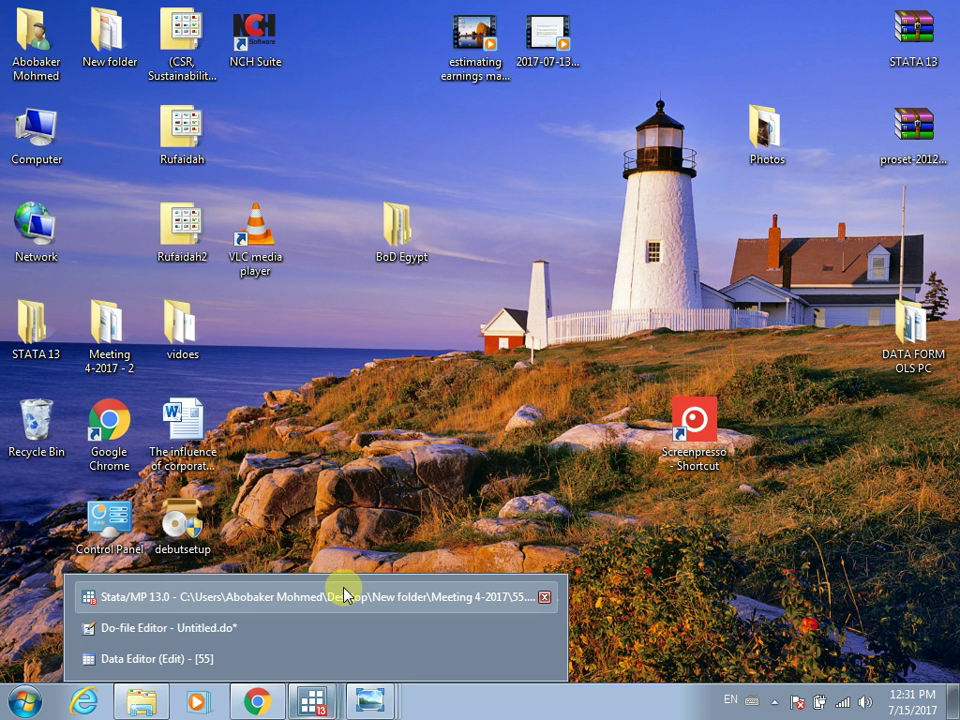
# Step: Examine the Jones model equation in the Capture image and the variable list of the 55.dta dataset in Stata
pyautogui.moveTo(370, 700)
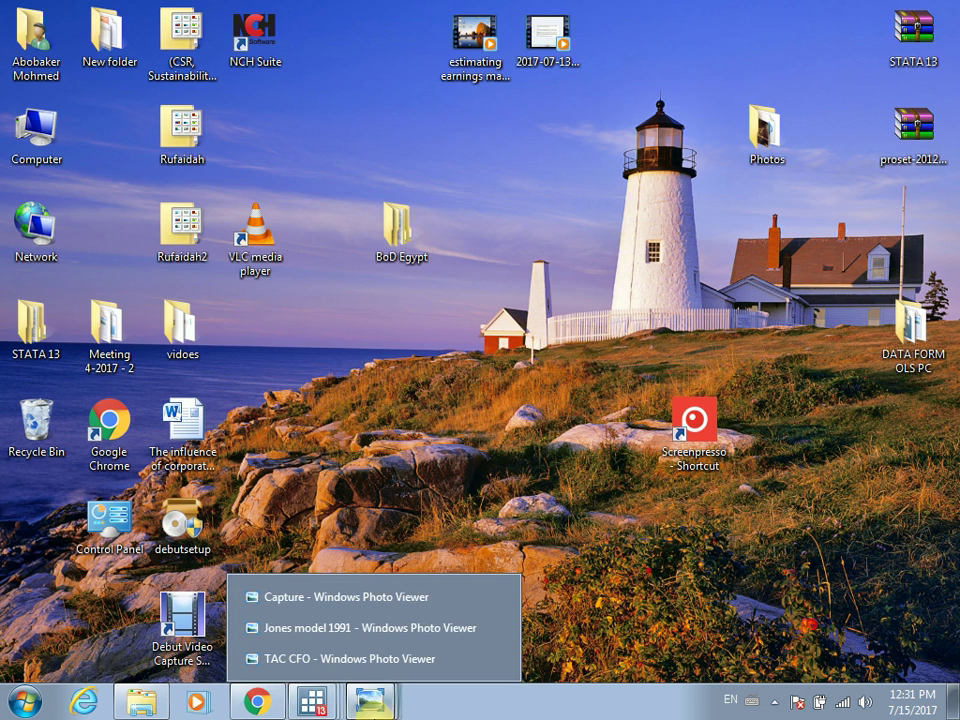
pyautogui.click(368, 598)
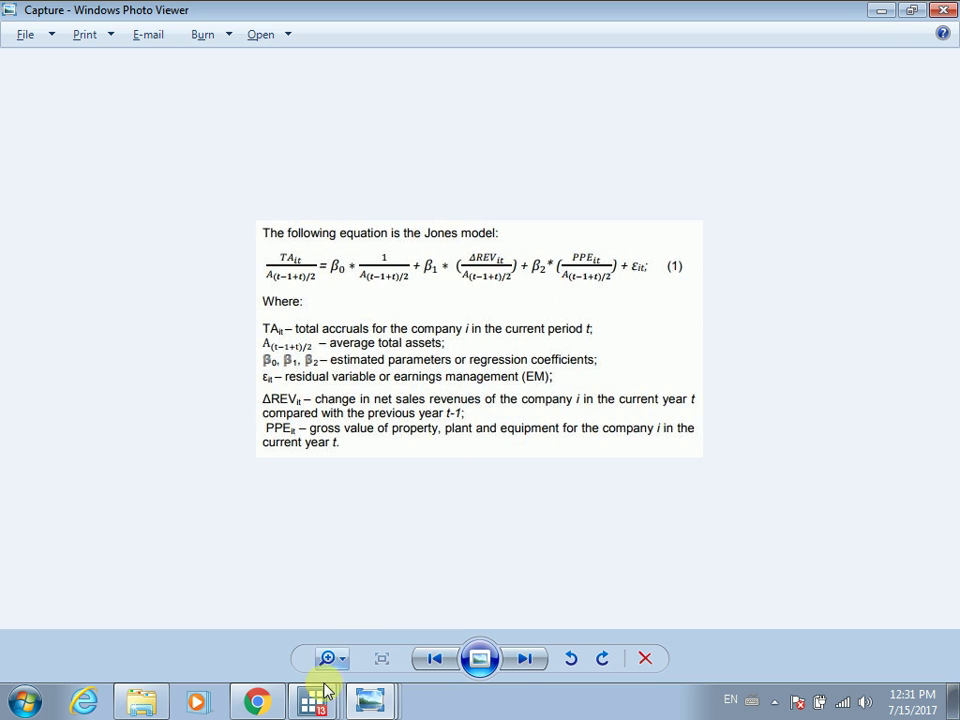
pyautogui.moveTo(313, 701)
pyautogui.click(323, 605)
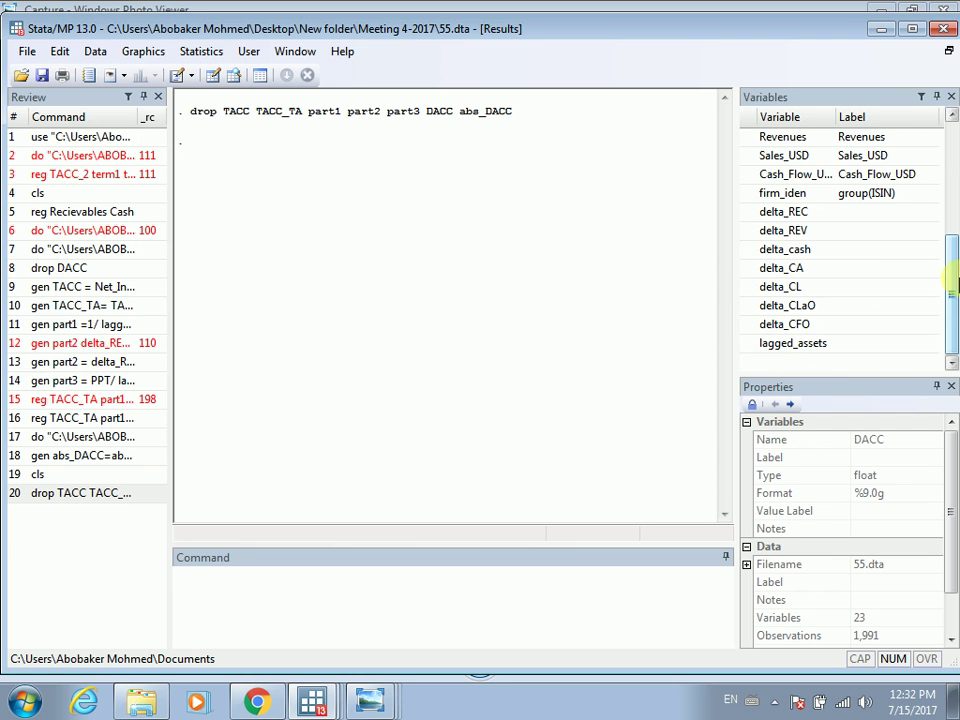
pyautogui.moveTo(949, 268); pyautogui.dragTo(951, 229)
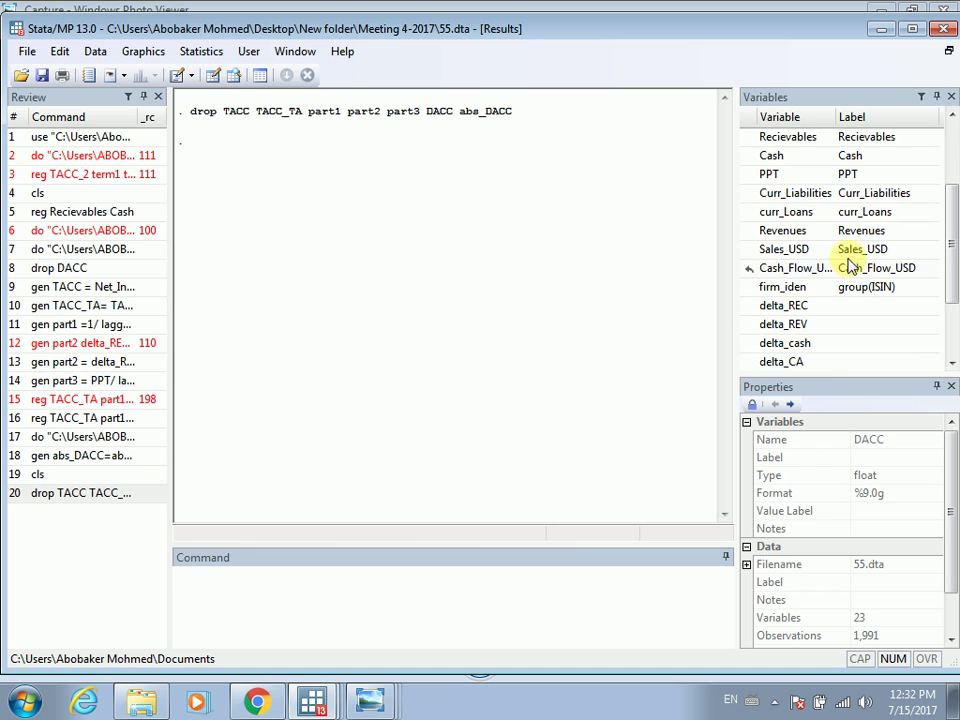
pyautogui.moveTo(951, 249); pyautogui.dragTo(951, 203)
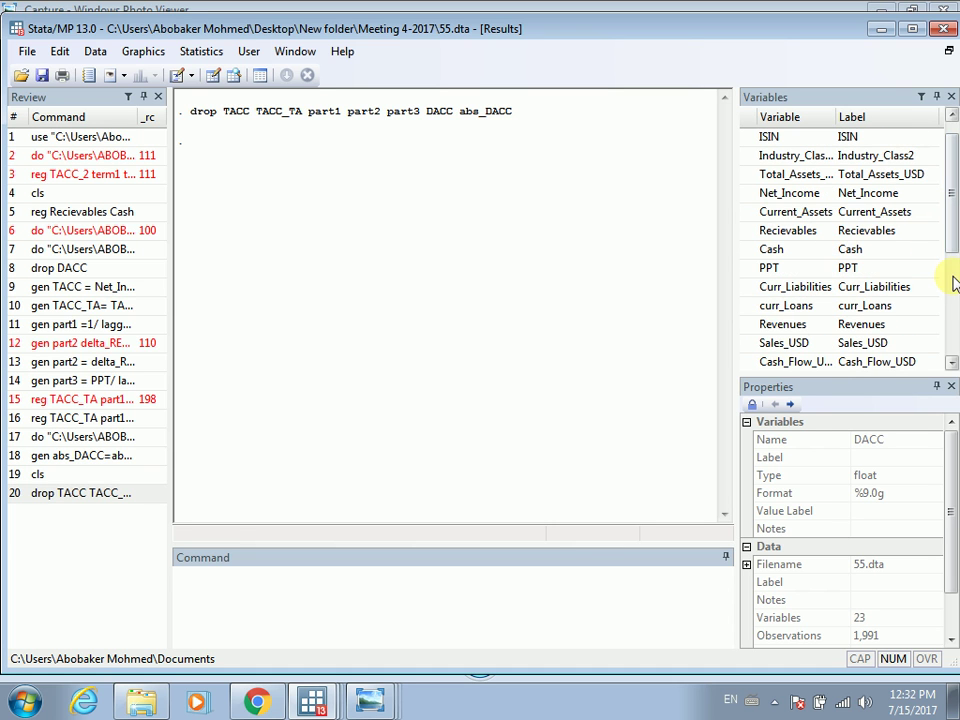
pyautogui.click(252, 598)
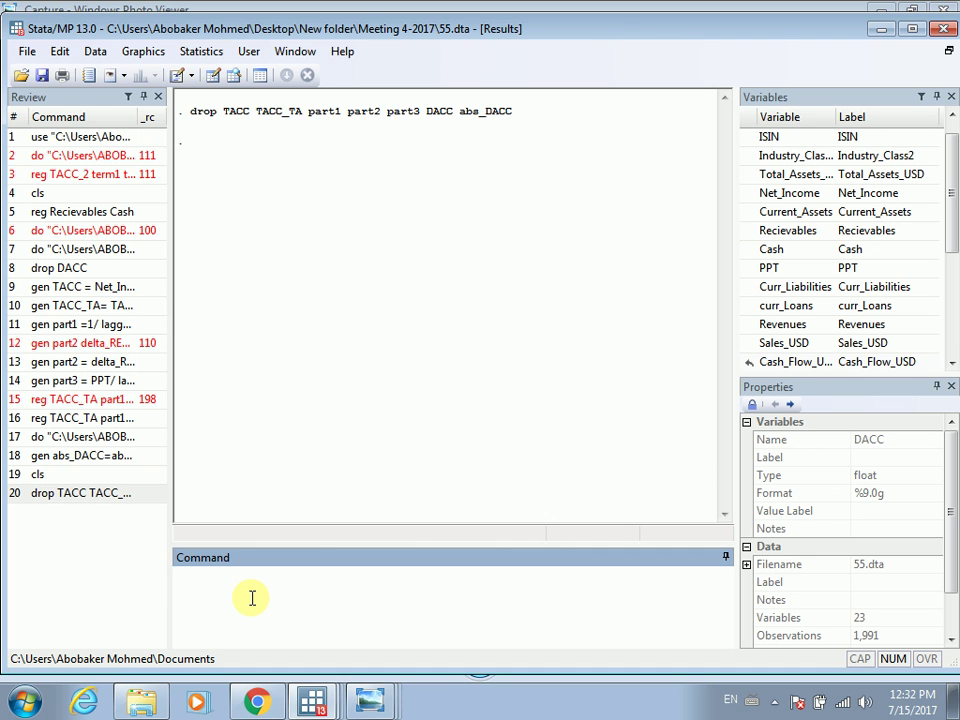
pyautogui.moveTo(370, 700)
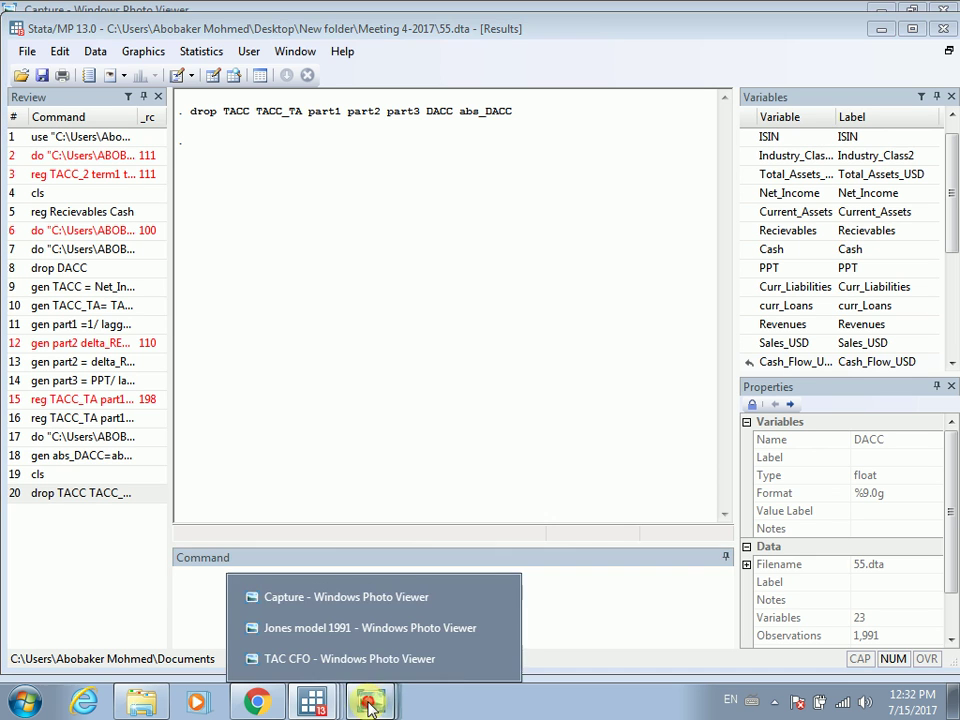
pyautogui.click(383, 605)
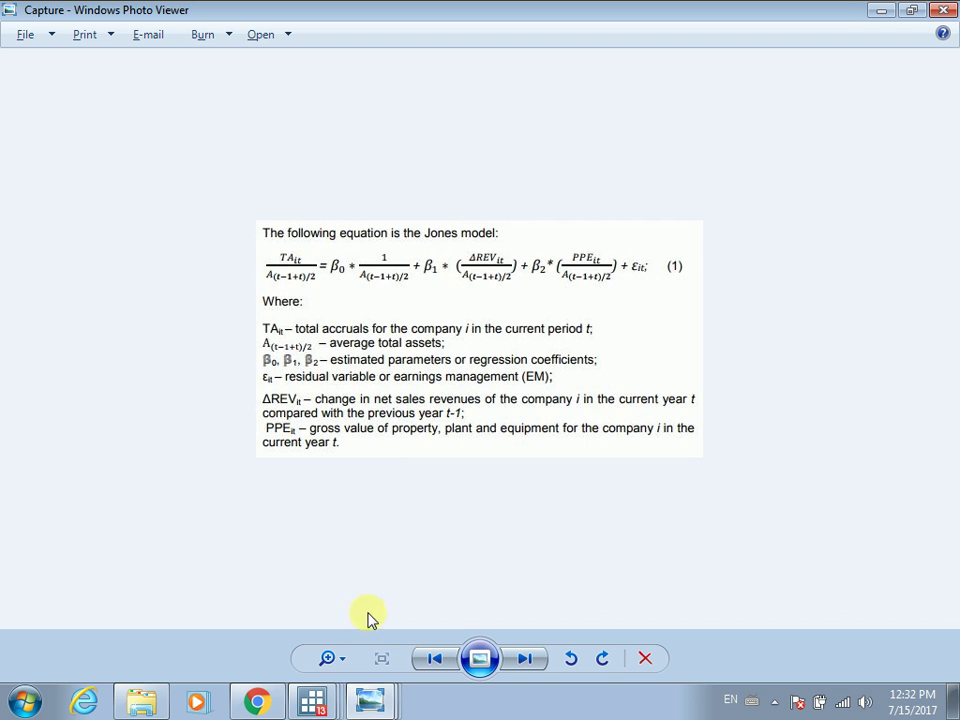
# Step: Switch to the main Stata window and begin a gen command for a new variable named part1
pyautogui.click(314, 701)
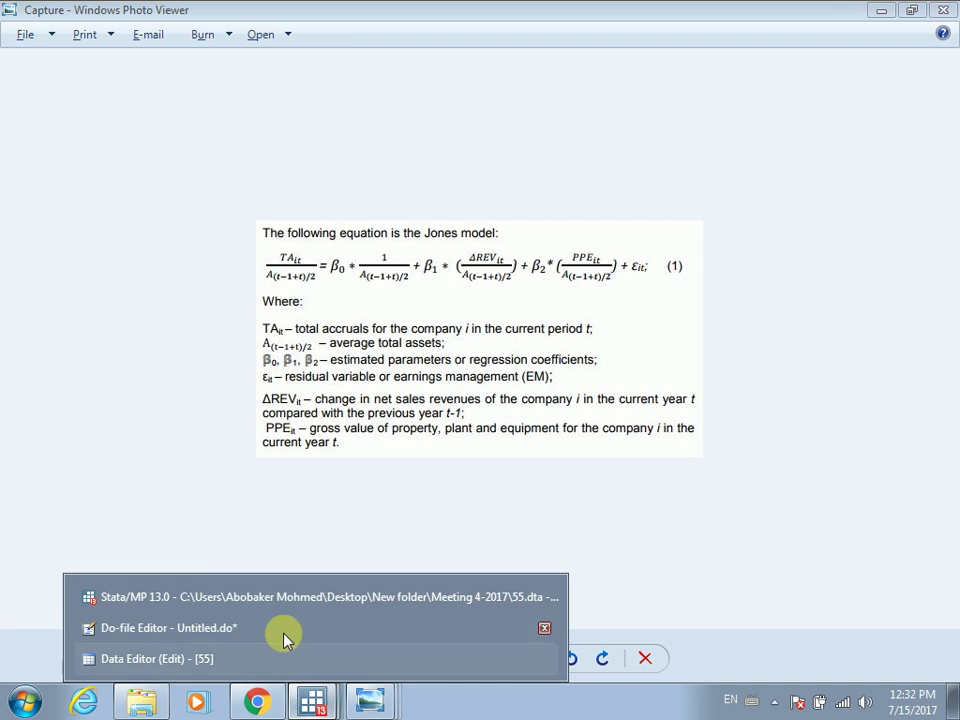
pyautogui.click(302, 598)
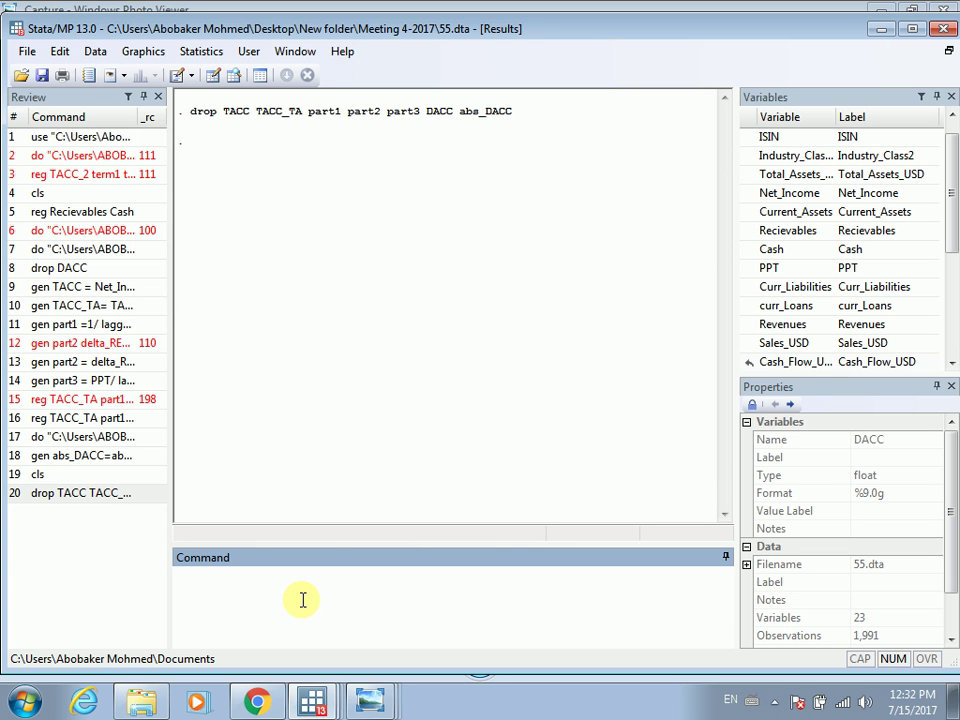
pyautogui.write('gen ')
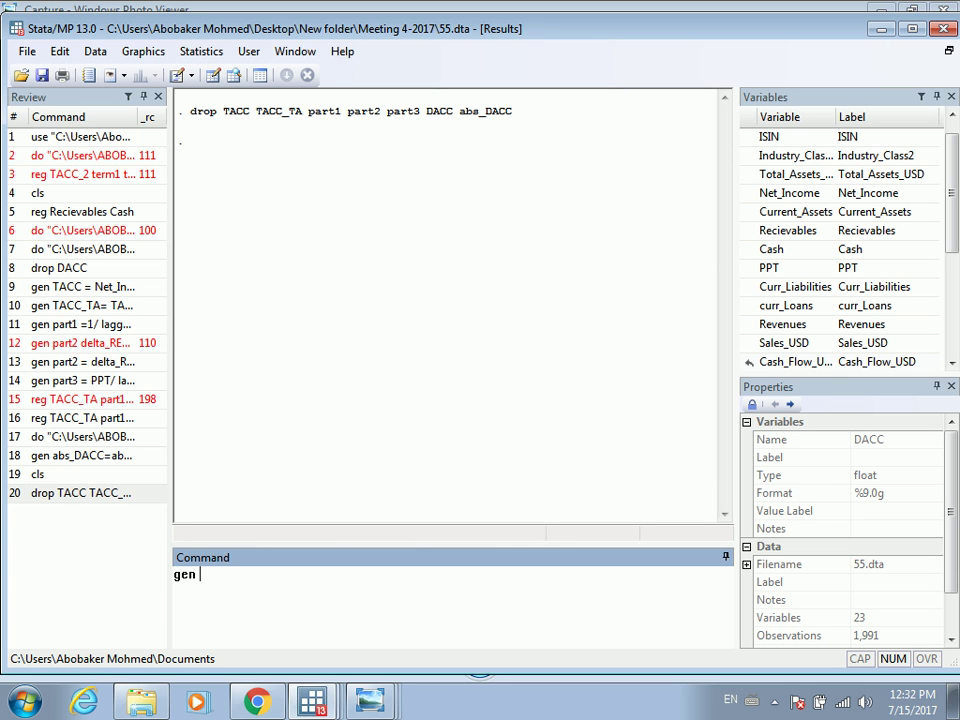
pyautogui.write('P')
pyautogui.press('BackSpace')
pyautogui.write('oar')
pyautogui.press('BackSpace')
pyautogui.press('BackSpace')
pyautogui.press('BackSpace')
pyautogui.write('part1=')
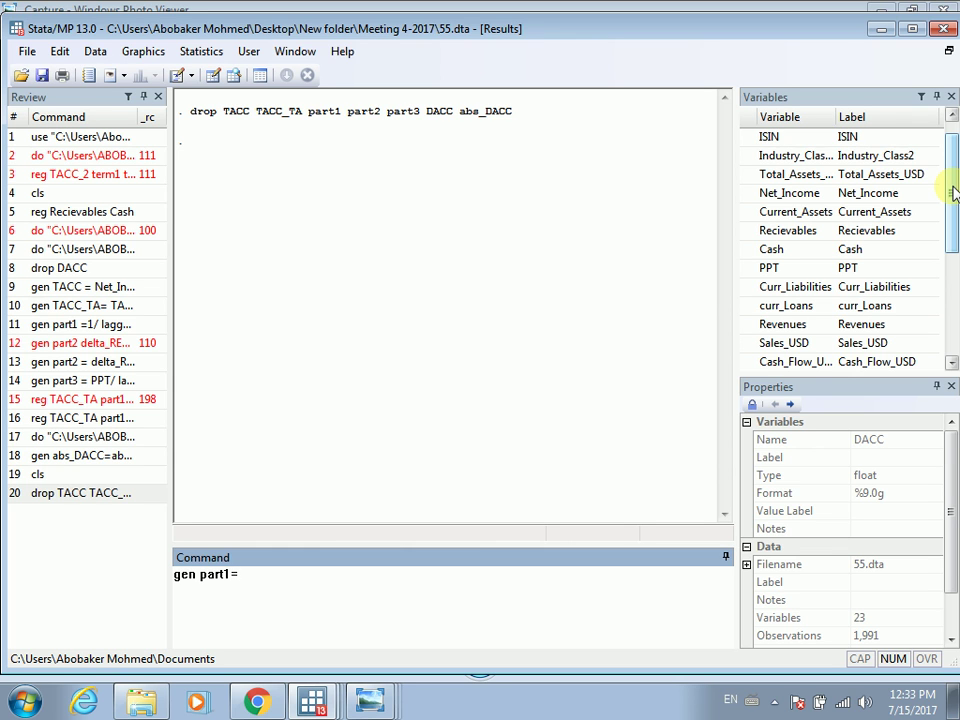
# Step: Enter the part1 numerator in parentheses as Net_Income minus Cash_Flow_USD
pyautogui.write('(')
pyautogui.moveTo(948, 196); pyautogui.dragTo(953, 188)
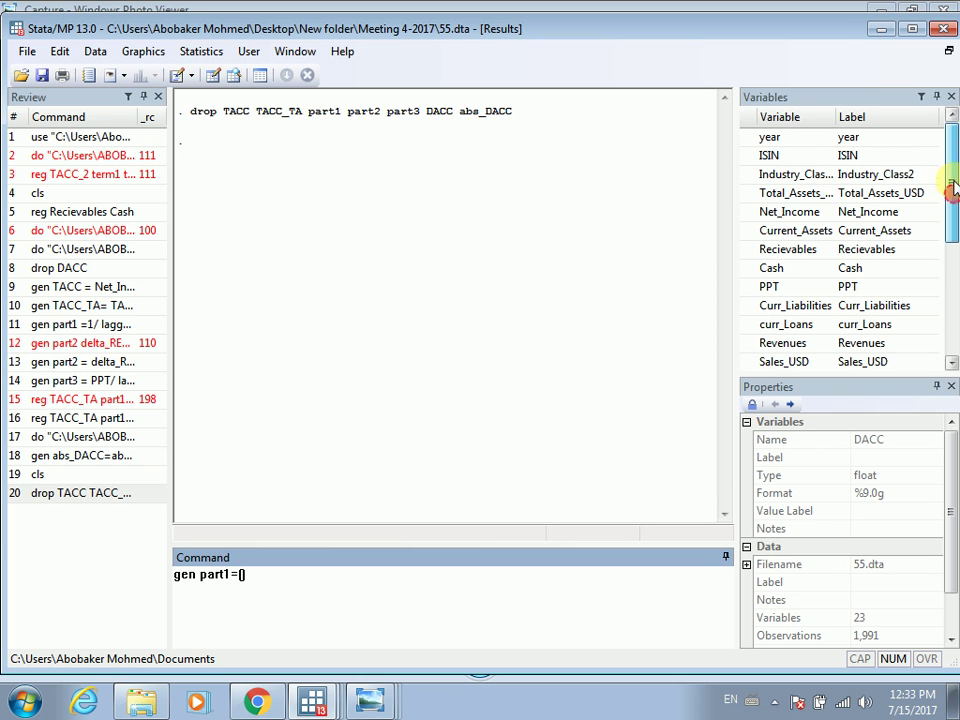
pyautogui.doubleClick(797, 212)
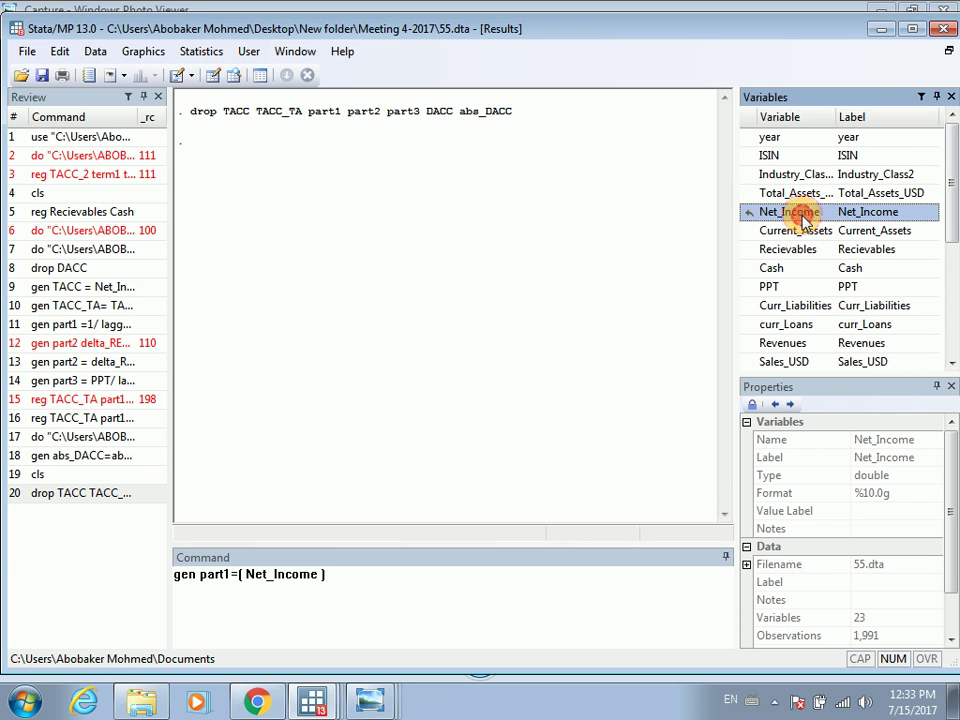
pyautogui.click(318, 573)
pyautogui.write('-')
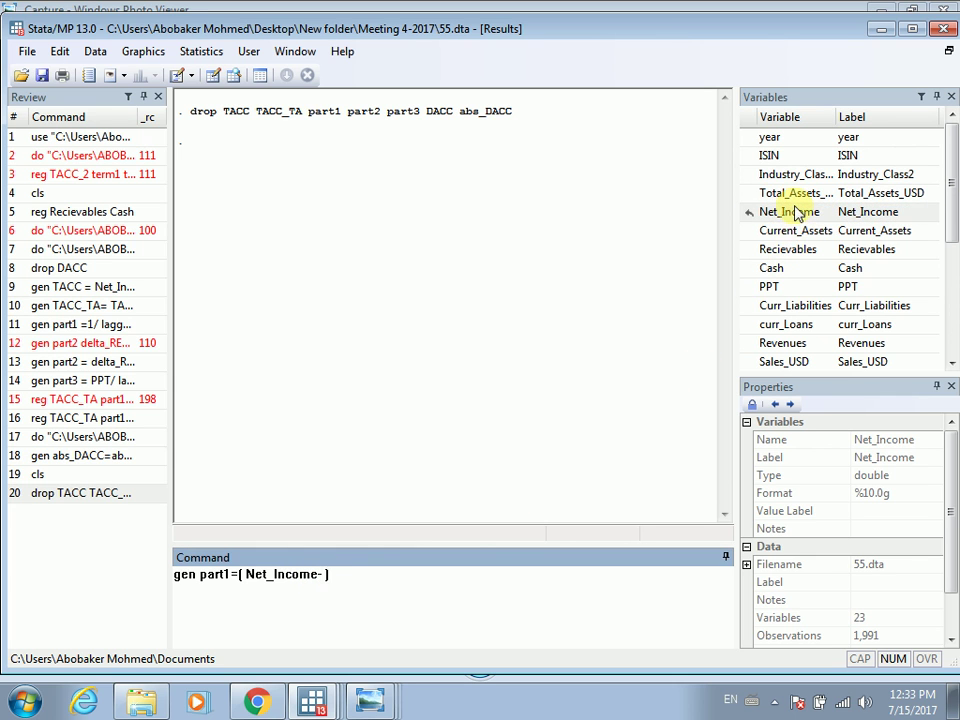
pyautogui.moveTo(949, 229); pyautogui.dragTo(952, 250)
pyautogui.doubleClick(767, 324)
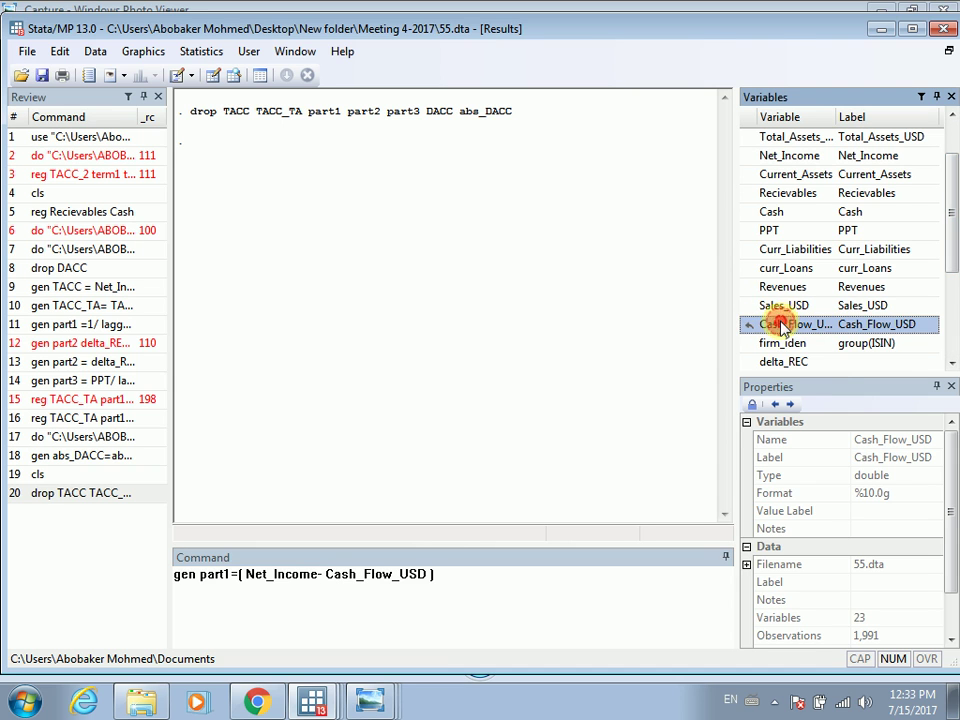
# Step: Divide the part1 expression by lagged_assets and run the command
pyautogui.click(433, 575)
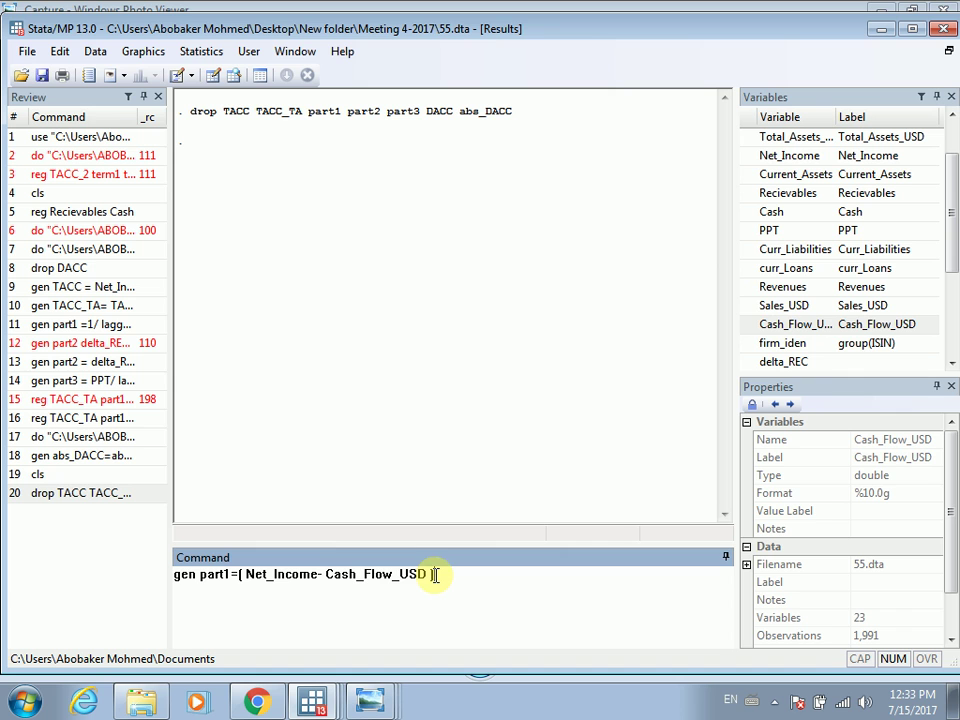
pyautogui.write('/')
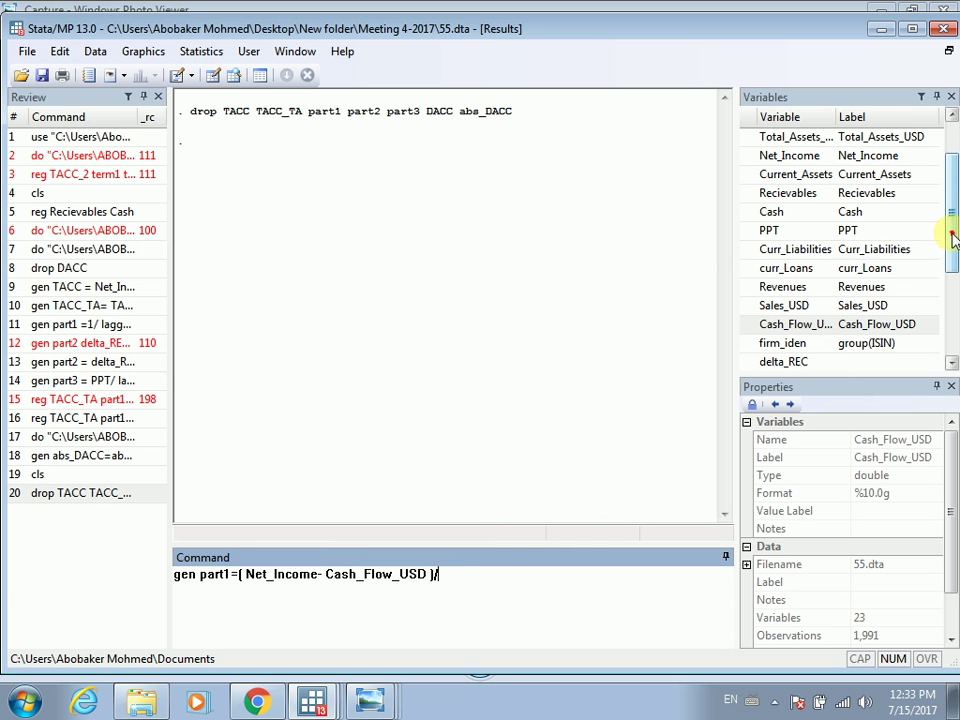
pyautogui.scroll(-3, 949, 240)
pyautogui.click(828, 344)
pyautogui.doubleClick(828, 344)
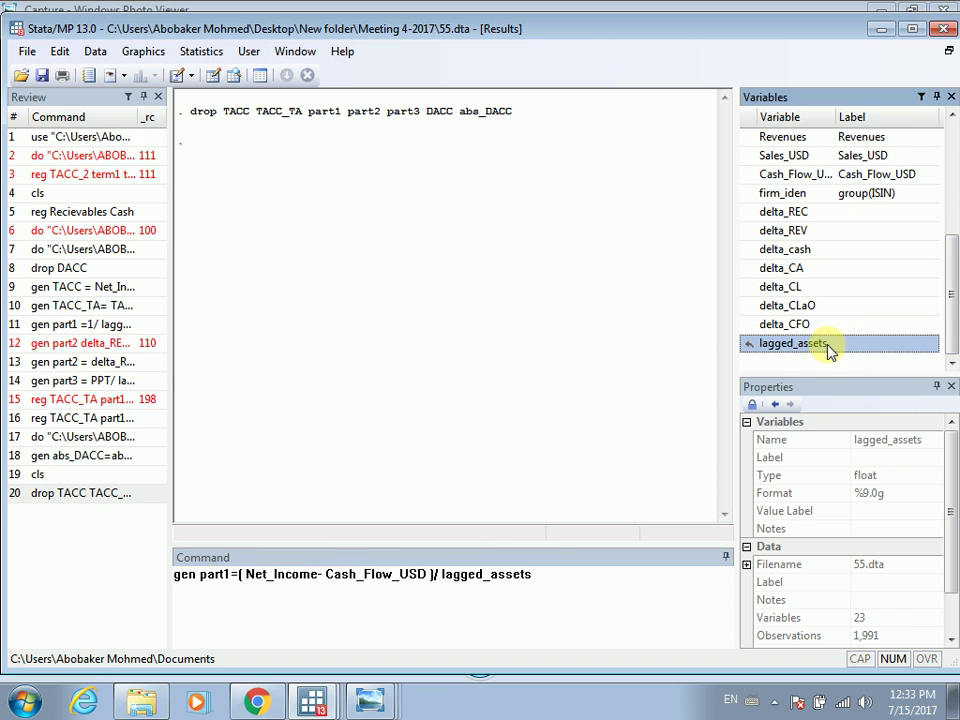
pyautogui.press('Return')
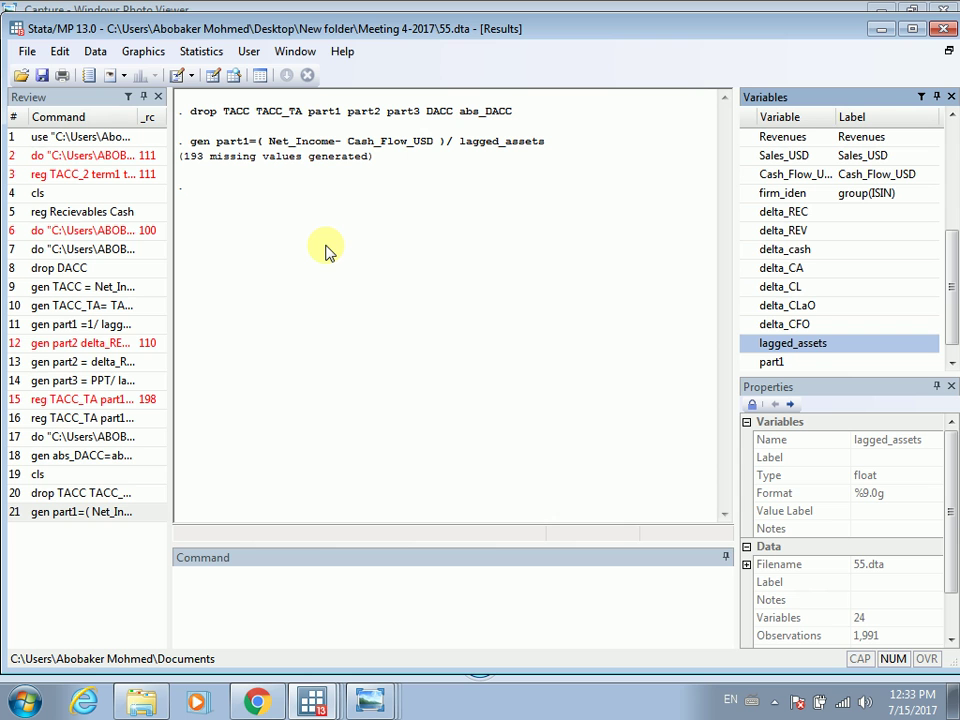
# Step: Check the equation's second term in the Capture image and generate part2 as 1/ lagged_assets in Stata
pyautogui.click(313, 700)
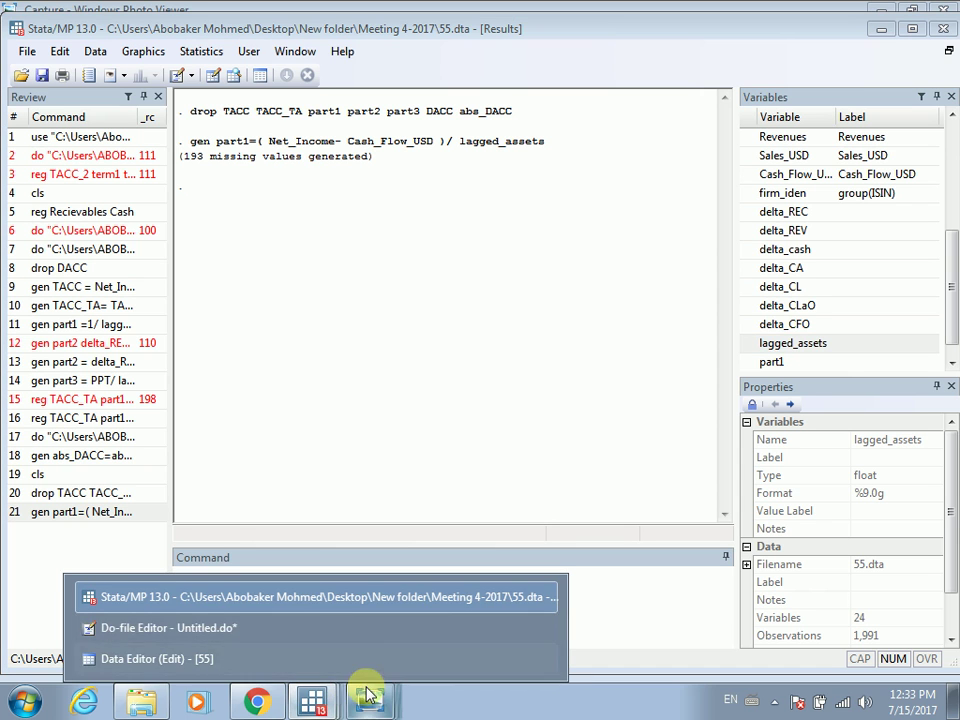
pyautogui.moveTo(370, 697)
pyautogui.click(372, 597)
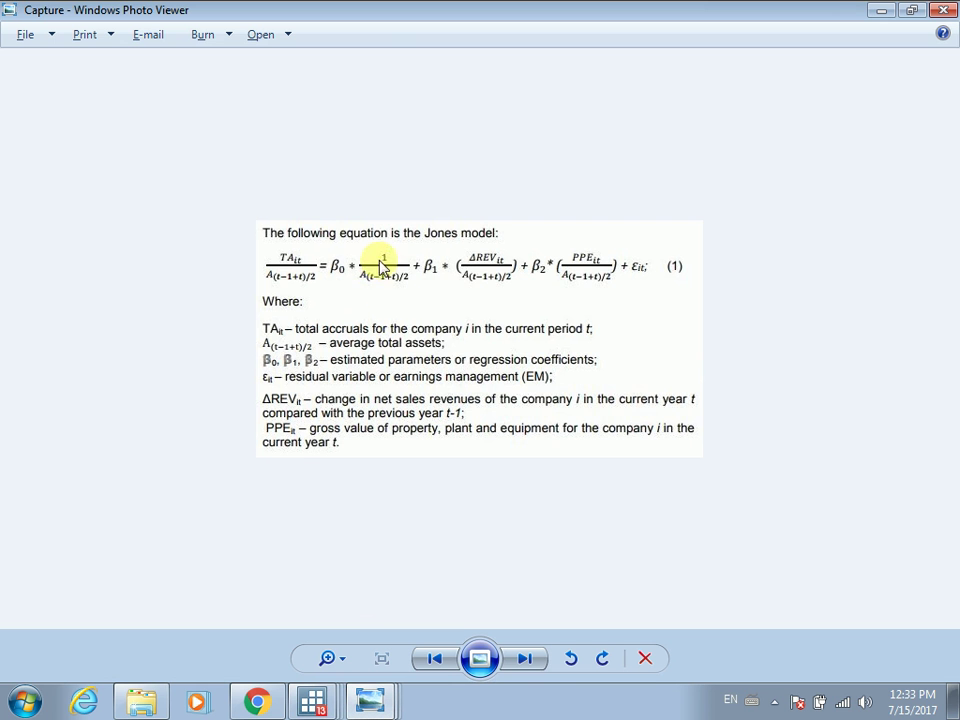
pyautogui.moveTo(311, 700)
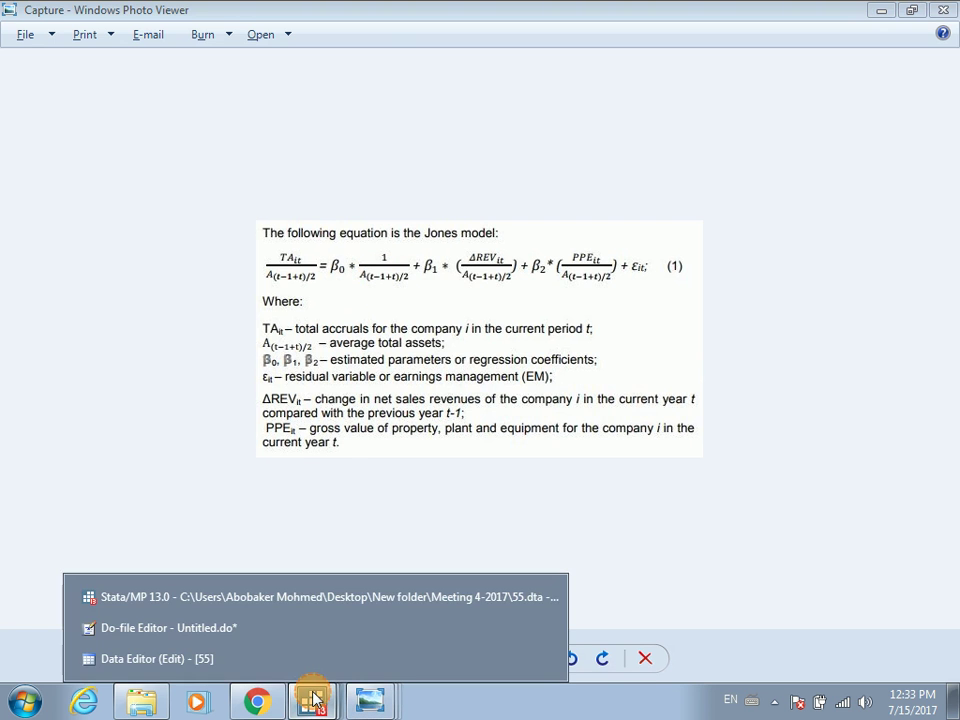
pyautogui.click(311, 600)
pyautogui.write('gen part2')
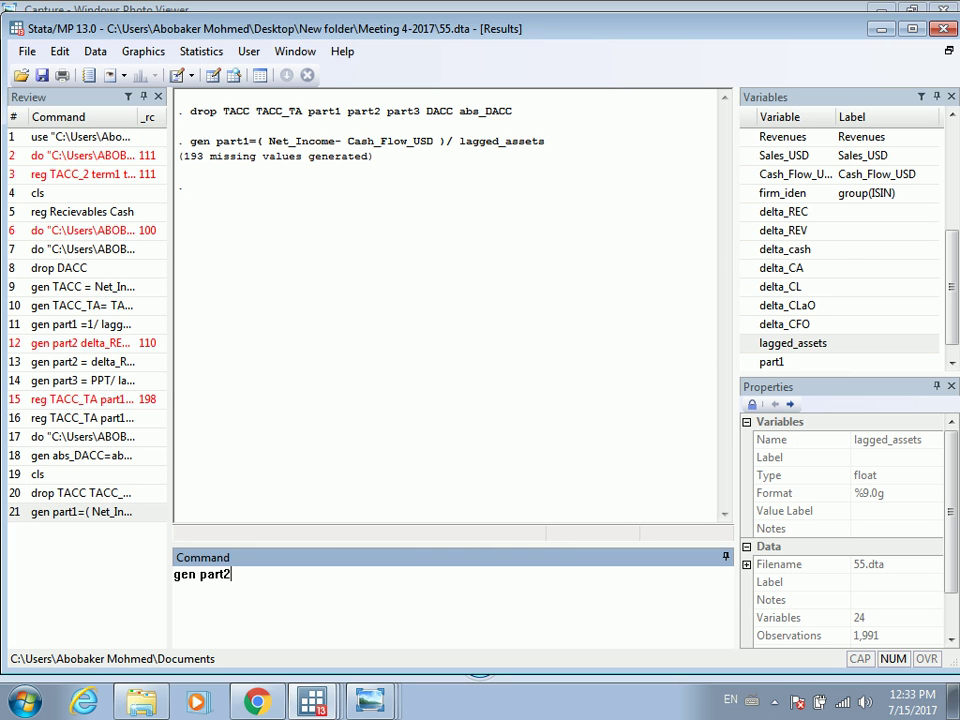
pyautogui.write(' = 1')
pyautogui.doubleClick(821, 343)
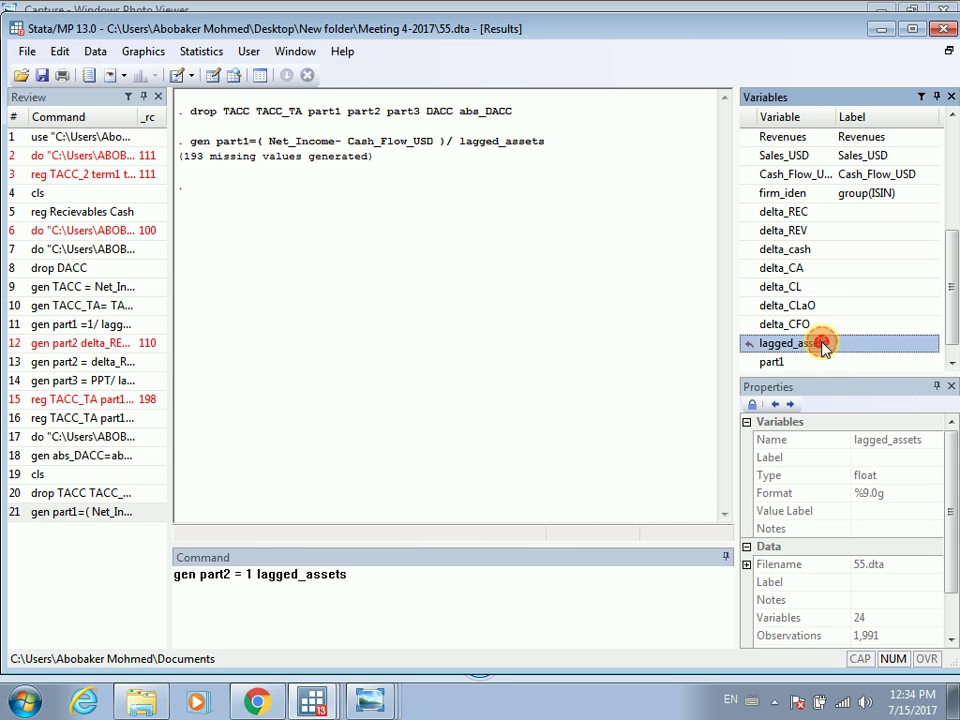
pyautogui.click(253, 570)
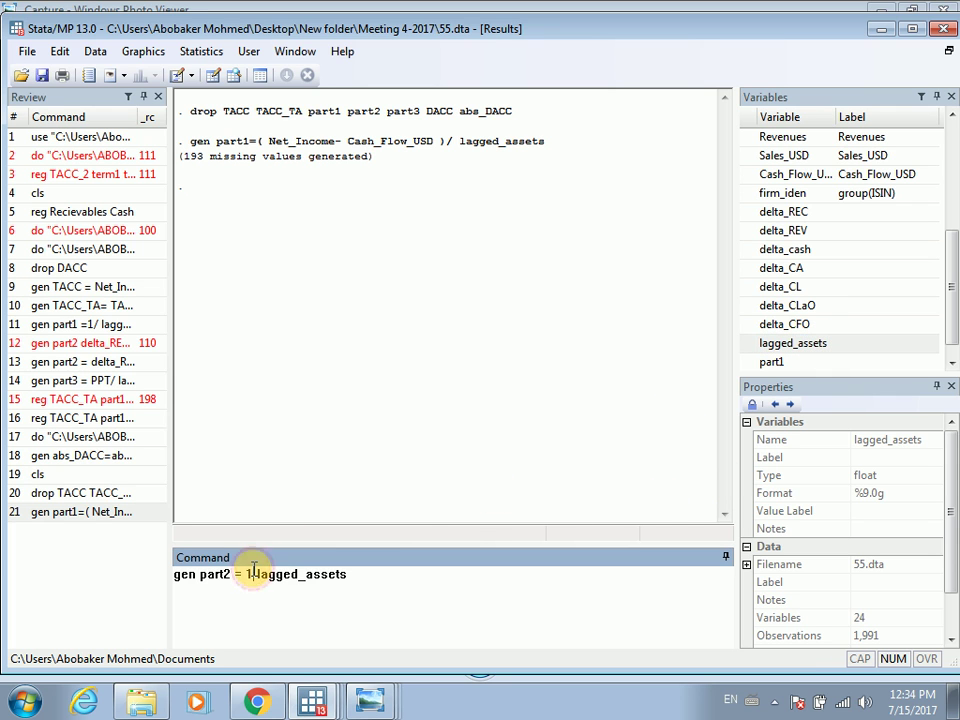
pyautogui.write('/')
pyautogui.press('Return')
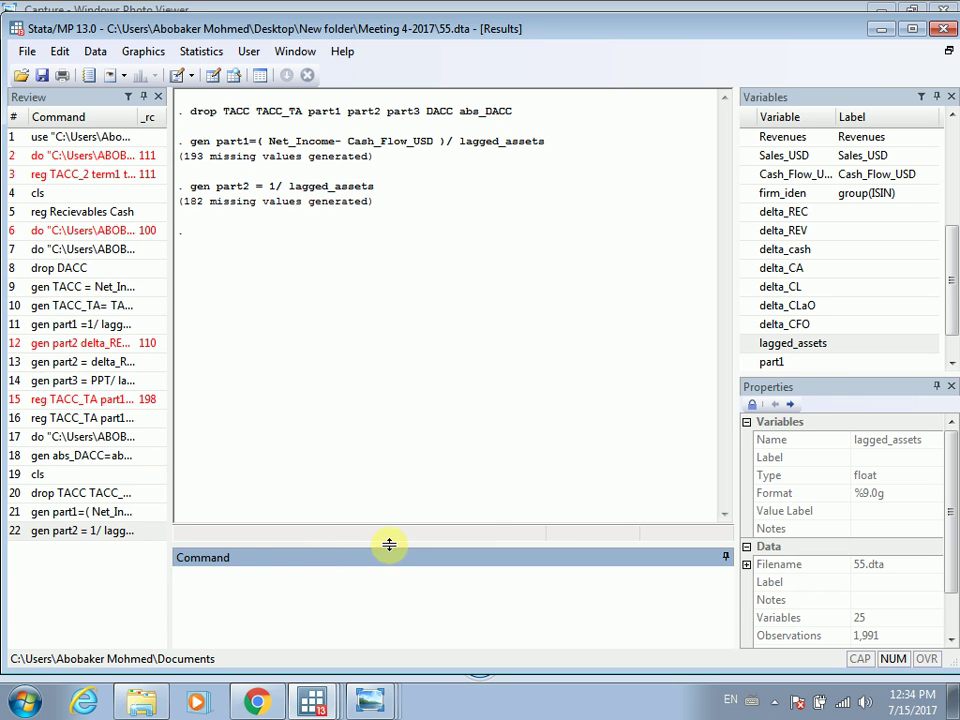
# Step: Begin a command that assigns to gert3 and check the revenue-change term of the Jones equation in the Capture image before returning to Stata
pyautogui.write('gert')
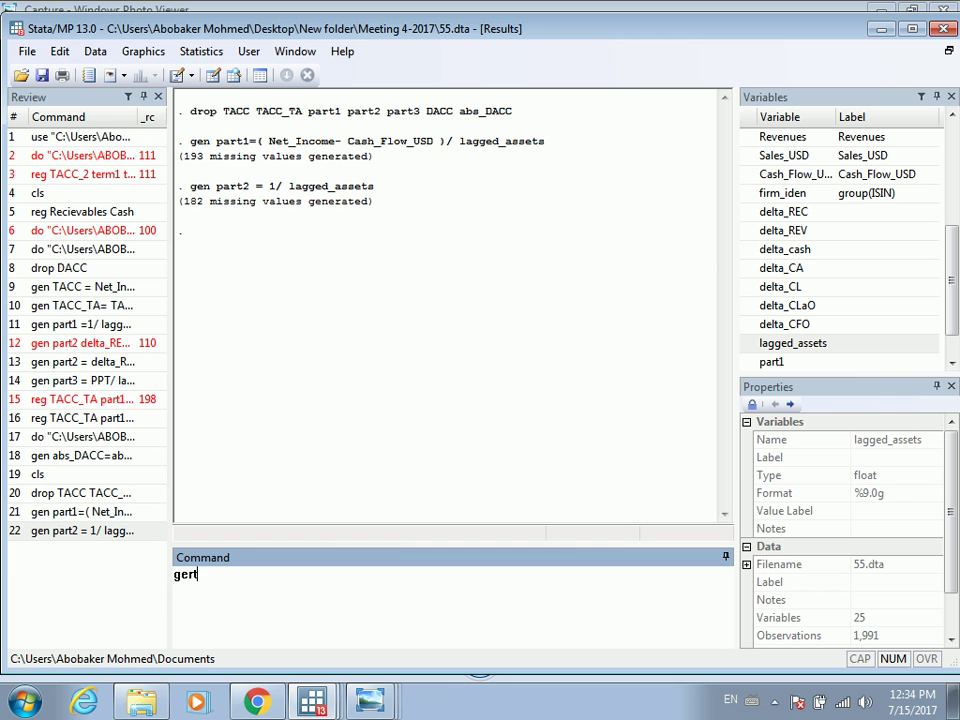
pyautogui.write('3 =')
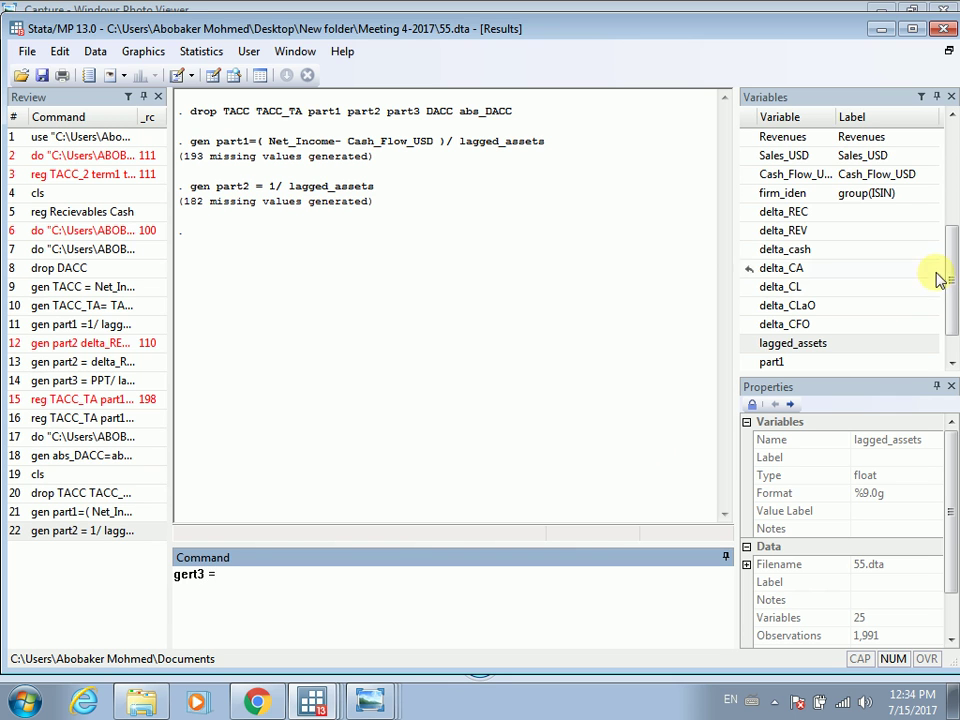
pyautogui.moveTo(372, 699)
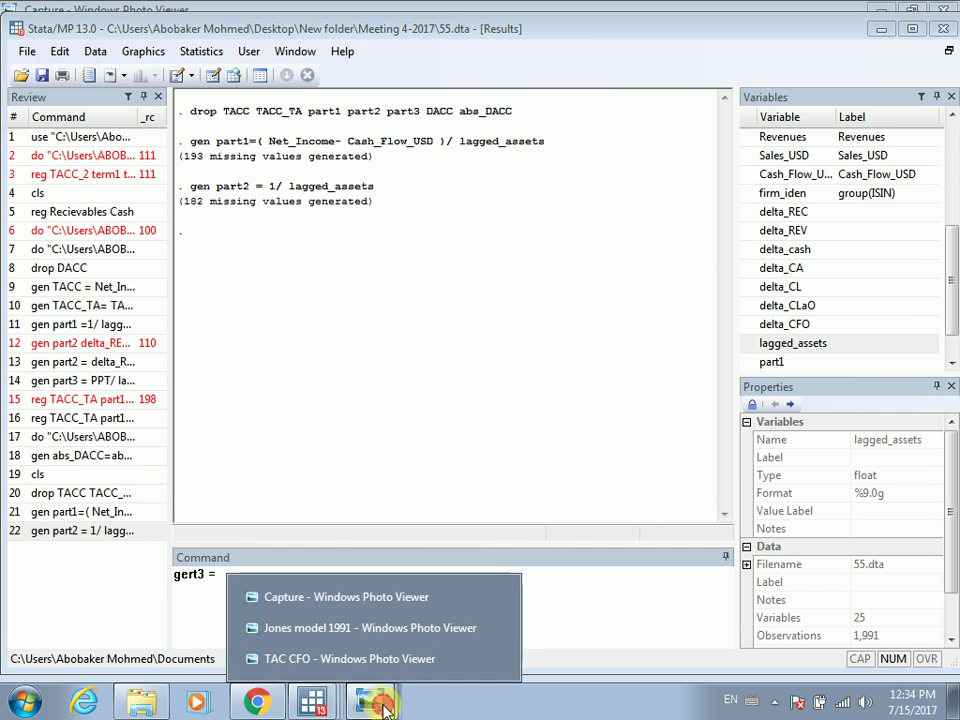
pyautogui.click(370, 598)
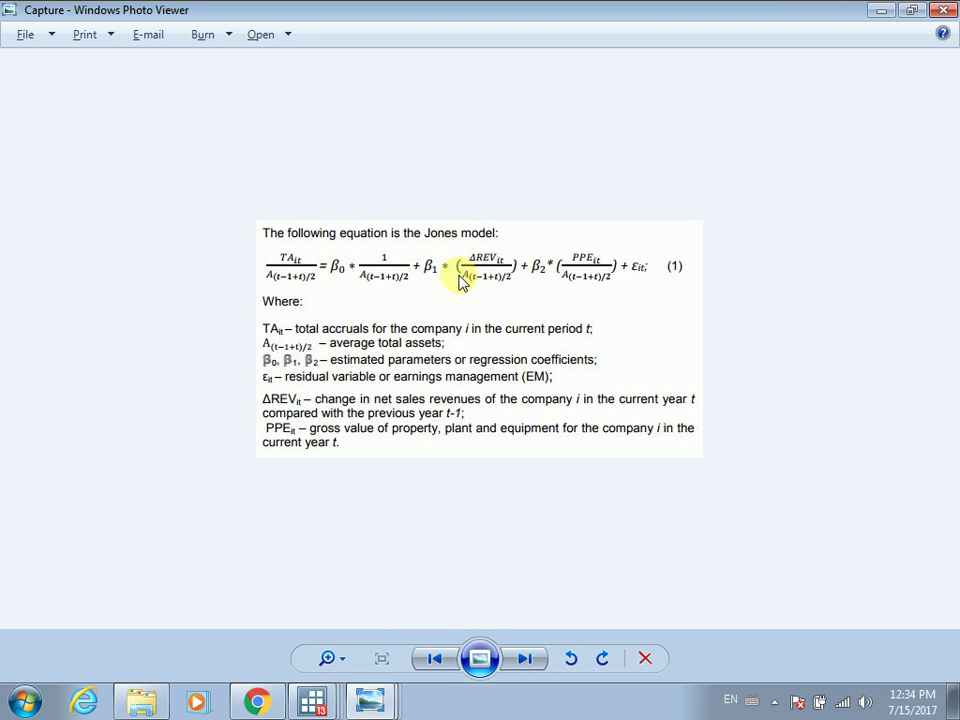
pyautogui.click(307, 692)
pyautogui.click(304, 600)
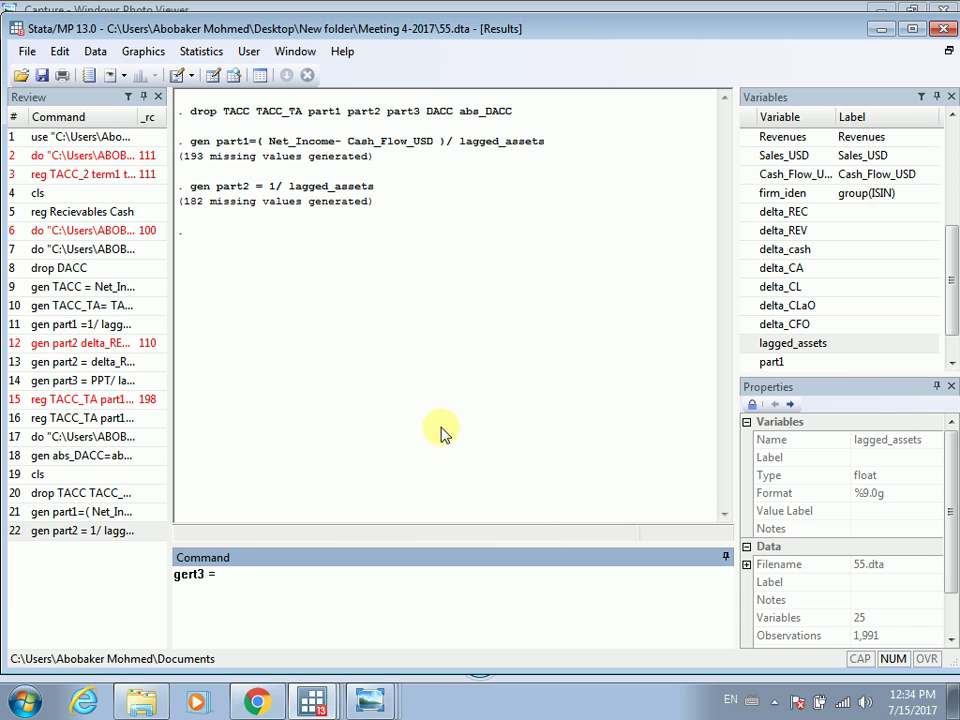
# Step: Enter delta_REV/ lagged_assets as the gert3 expression and run the command
pyautogui.click(790, 234)
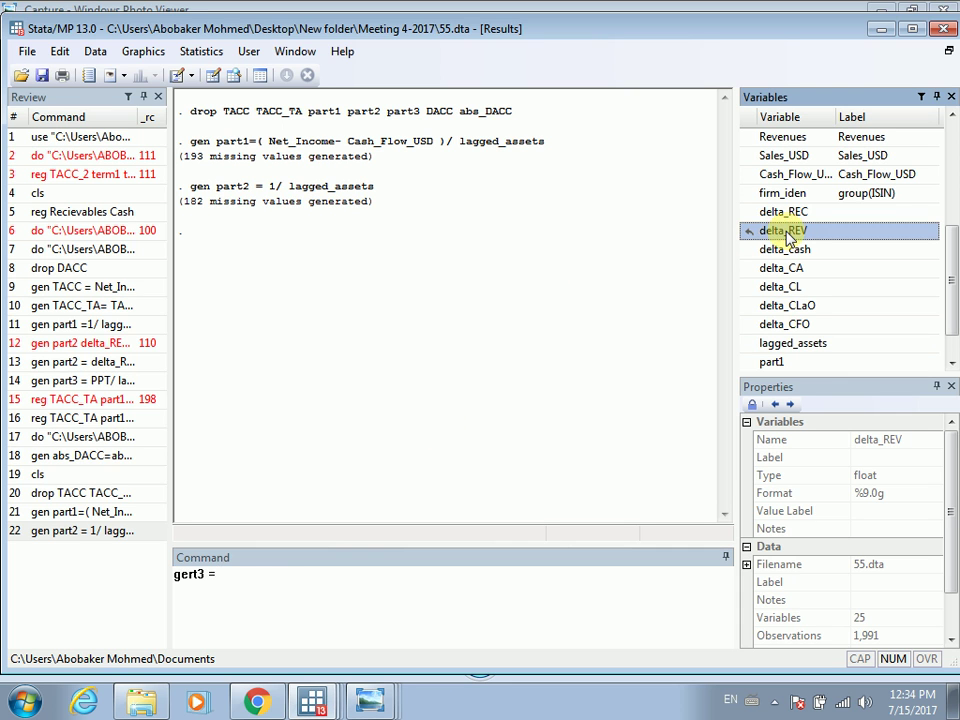
pyautogui.doubleClick(788, 232)
pyautogui.write('/')
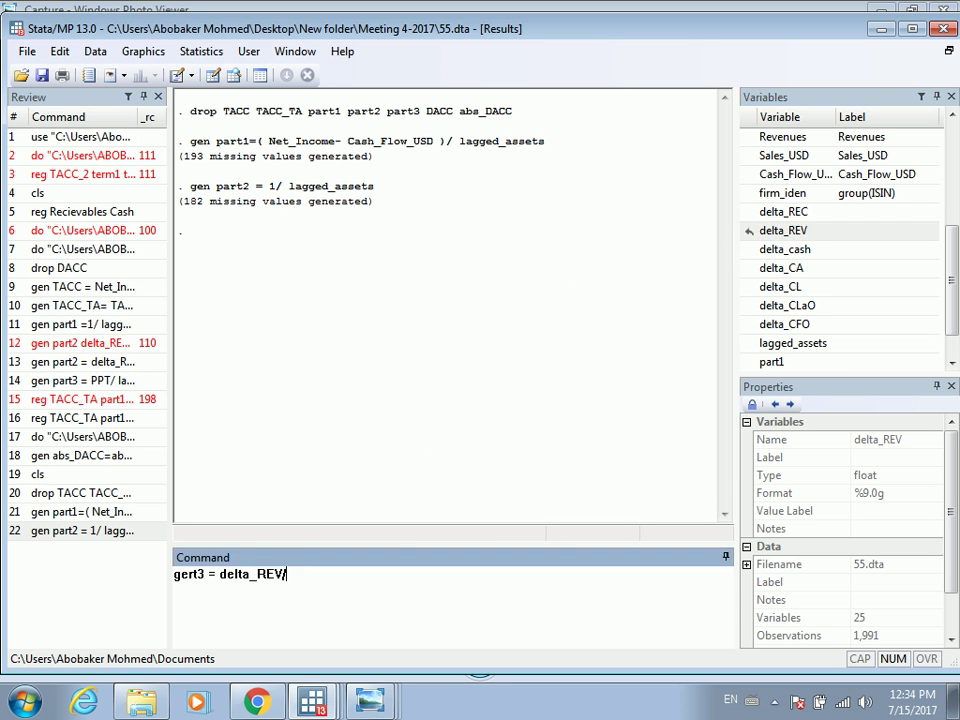
pyautogui.doubleClick(828, 343)
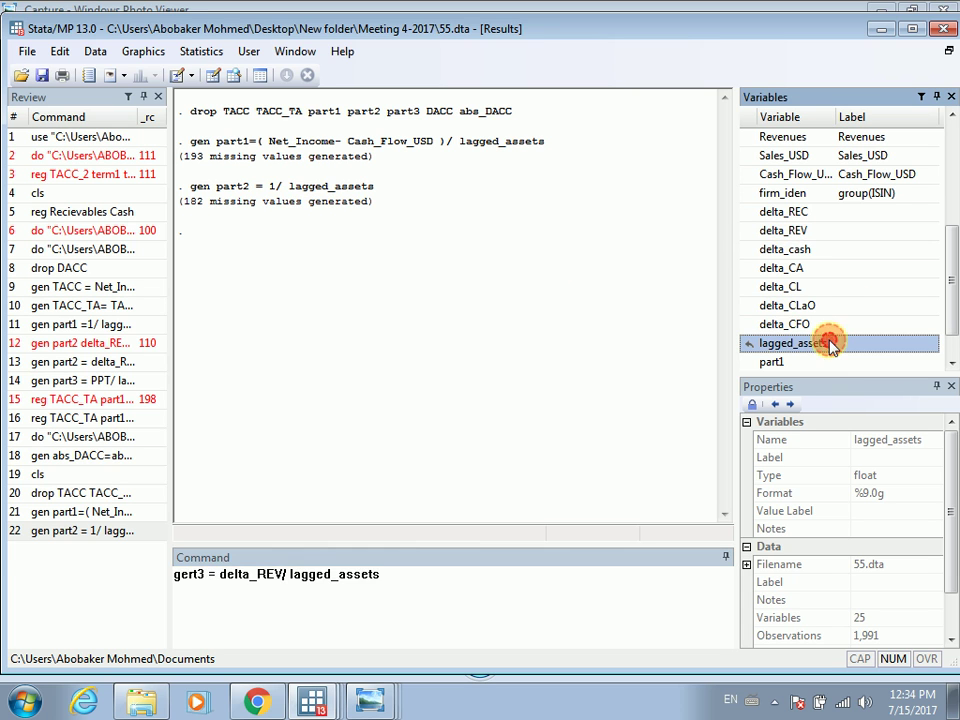
pyautogui.press('Return')
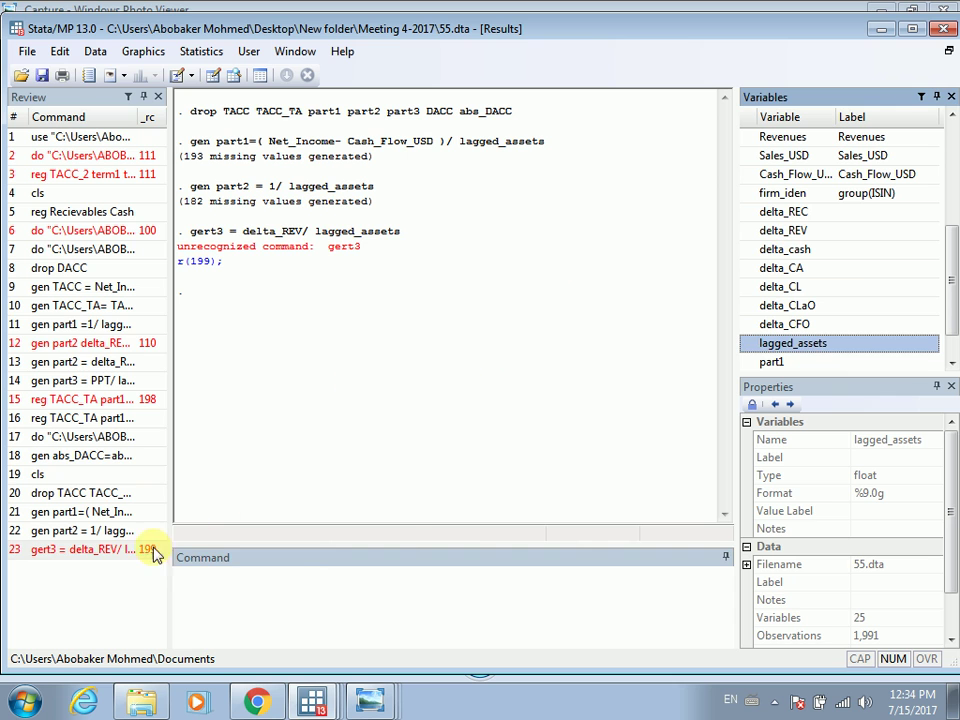
# Step: Recall the gert3 command, put gen in front of it and run it again
pyautogui.click(140, 552)
pyautogui.click(177, 575)
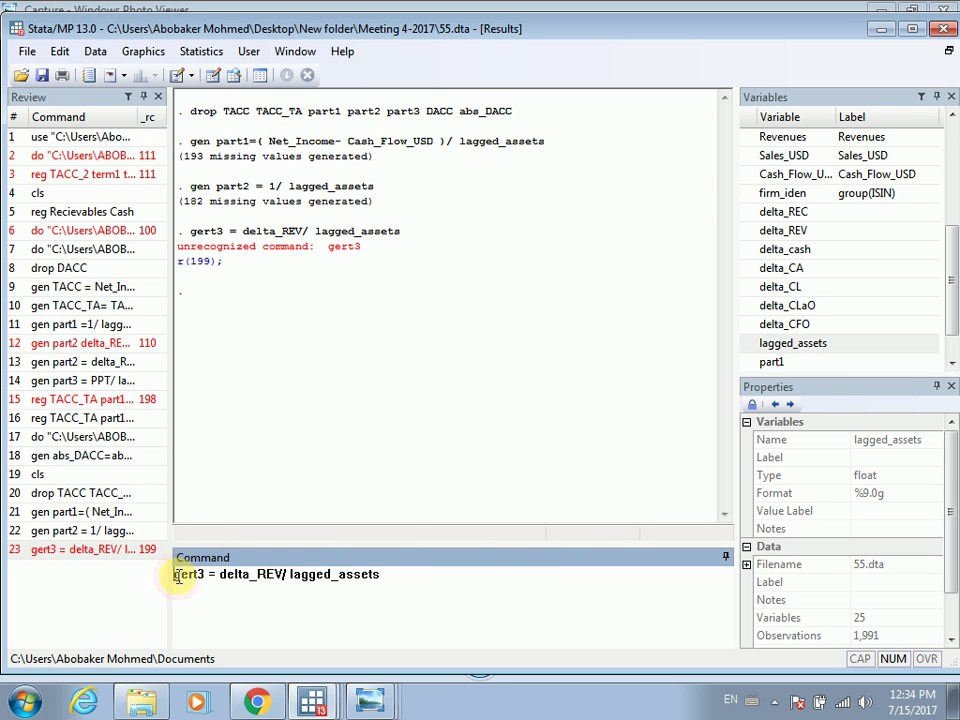
pyautogui.write('gen')
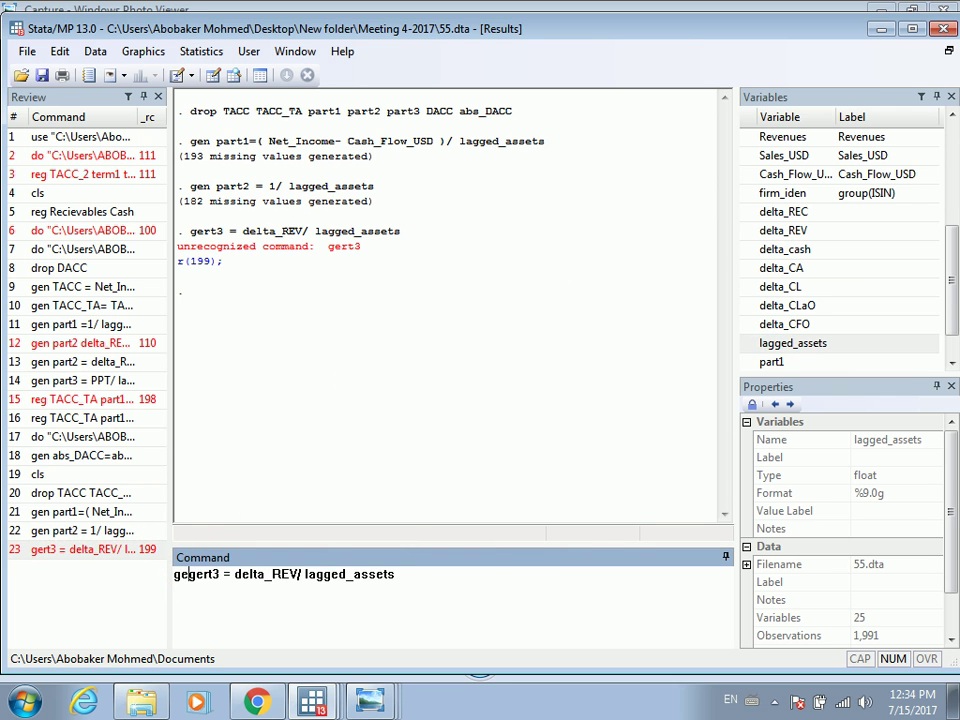
pyautogui.press('Return')
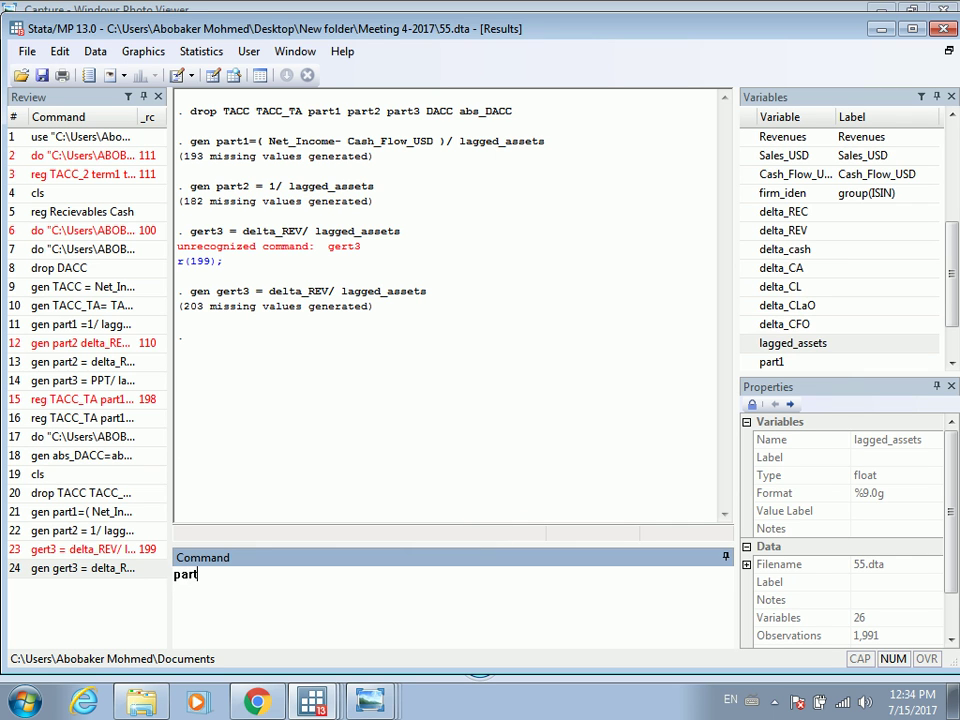
# Step: Generate part3 as PPT/ lagged_assets
pyautogui.write('gen')
pyautogui.moveTo(945, 264); pyautogui.dragTo(936, 122)
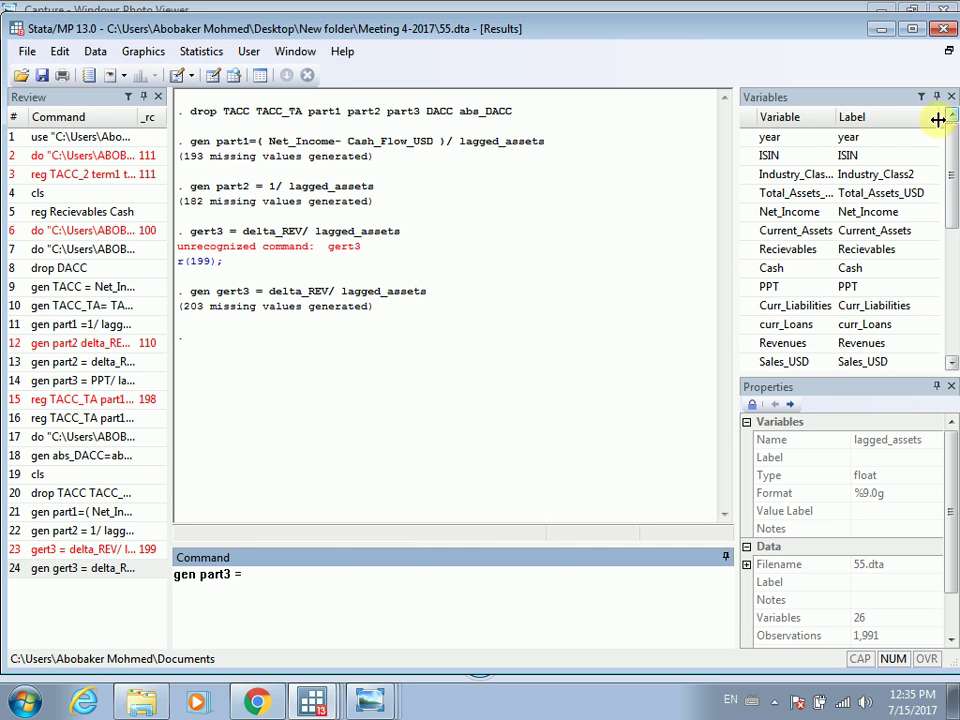
pyautogui.doubleClick(772, 287)
pyautogui.write('/')
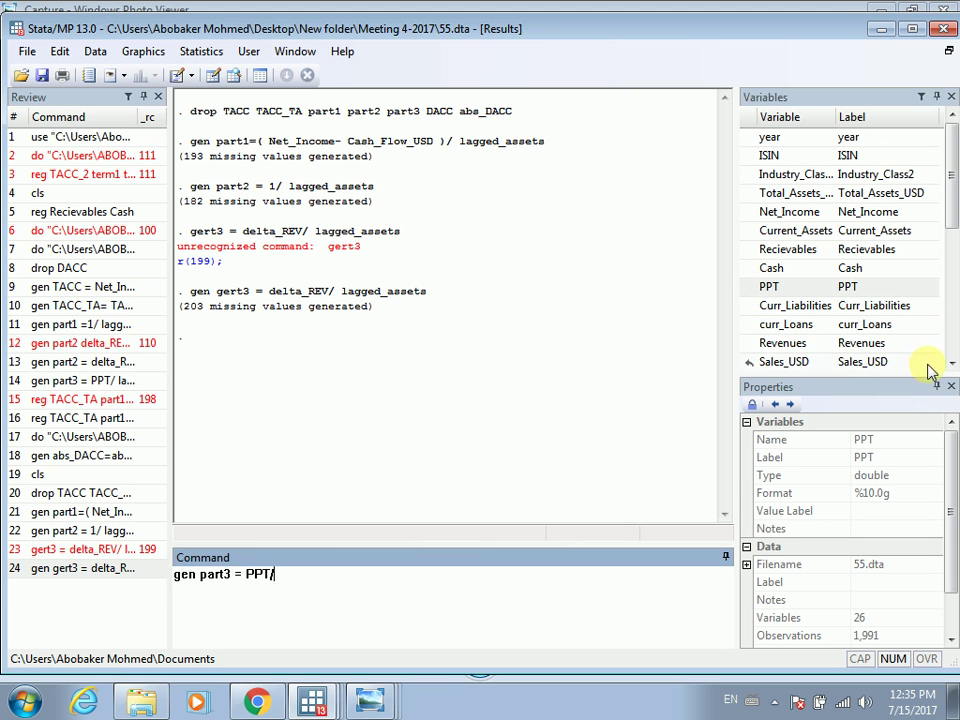
pyautogui.moveTo(953, 366); pyautogui.dragTo(953, 366)
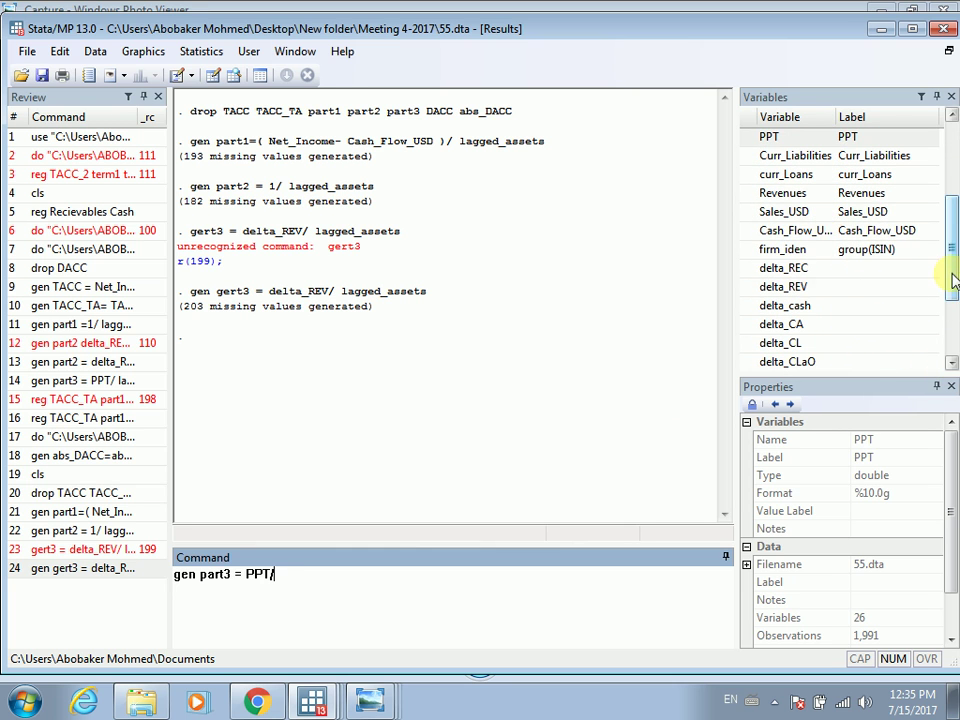
pyautogui.moveTo(951, 274); pyautogui.dragTo(952, 346)
pyautogui.doubleClick(829, 287)
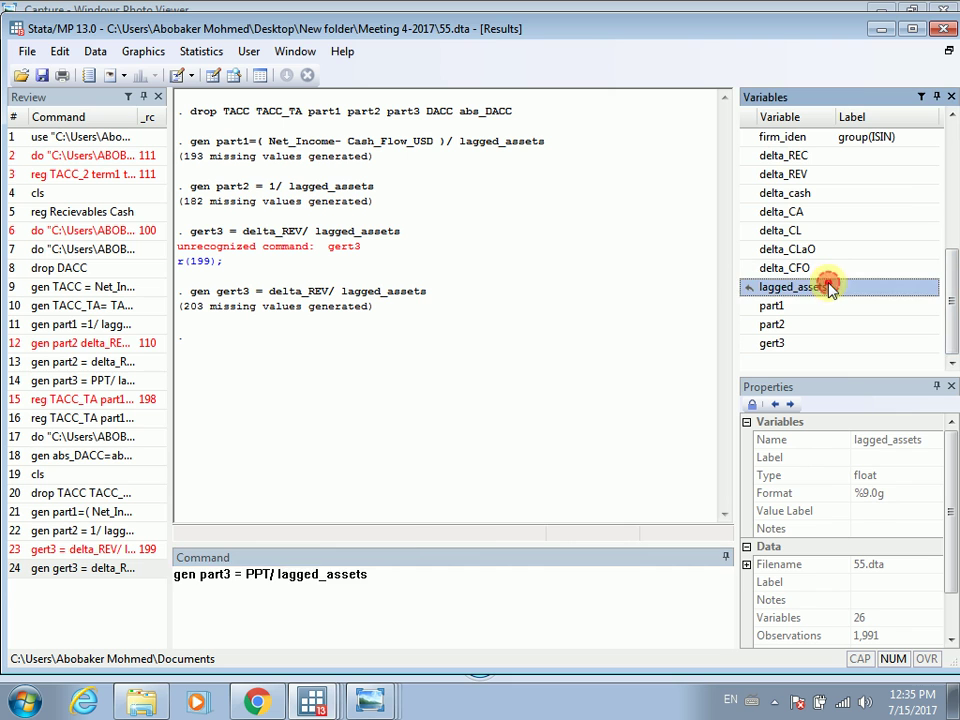
pyautogui.press('Return')
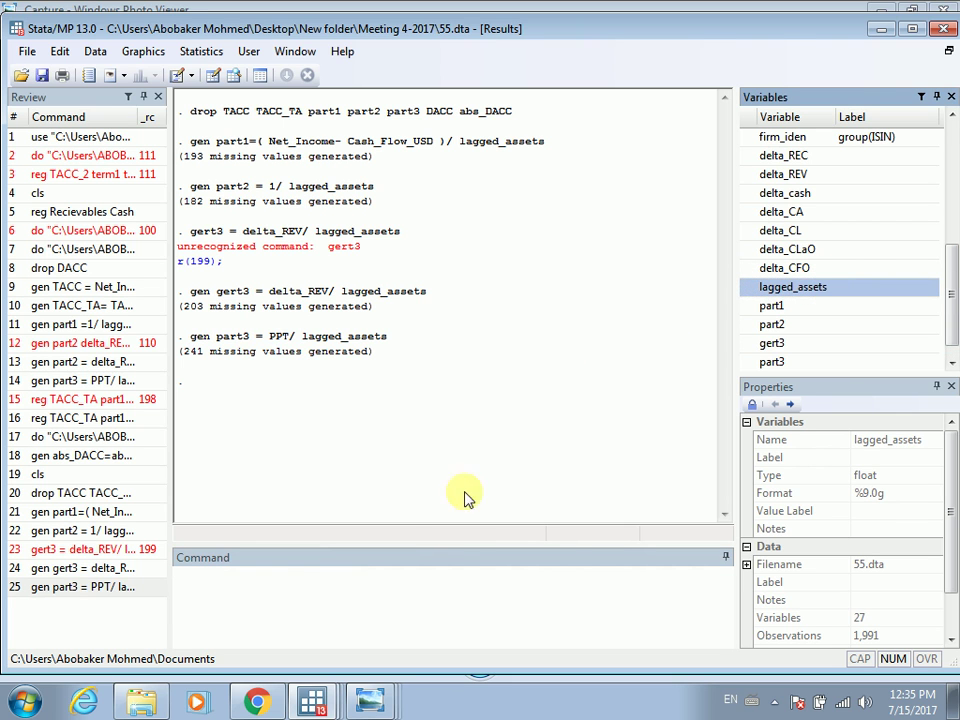
# Step: Review the Jones equation in the Capture image and enter a reg command in Stata with part1, part2, gert3 and part3
pyautogui.click(367, 698)
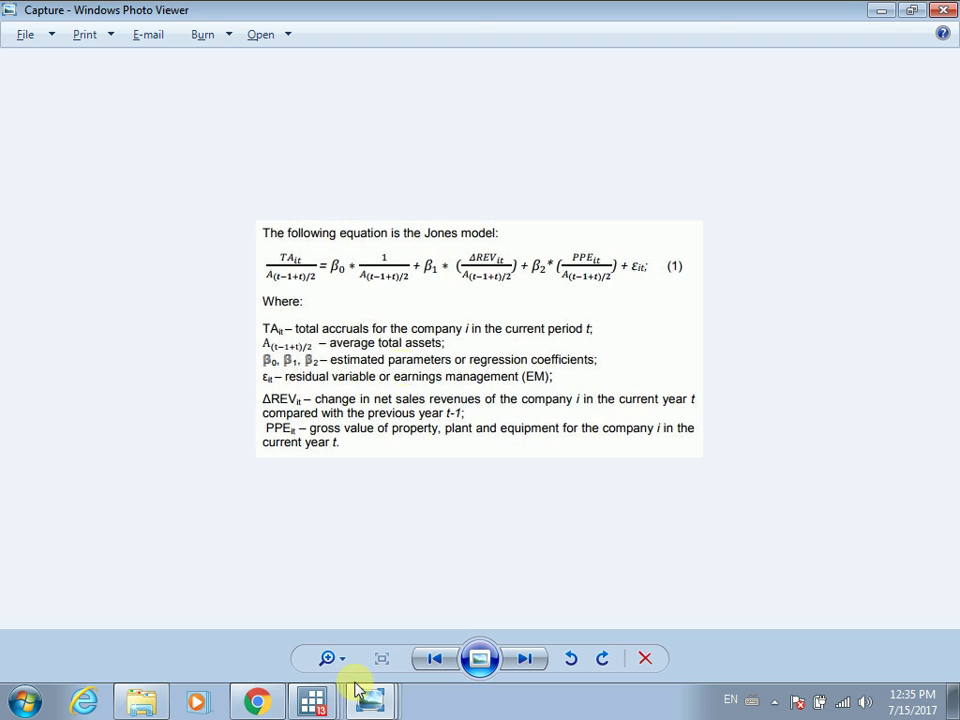
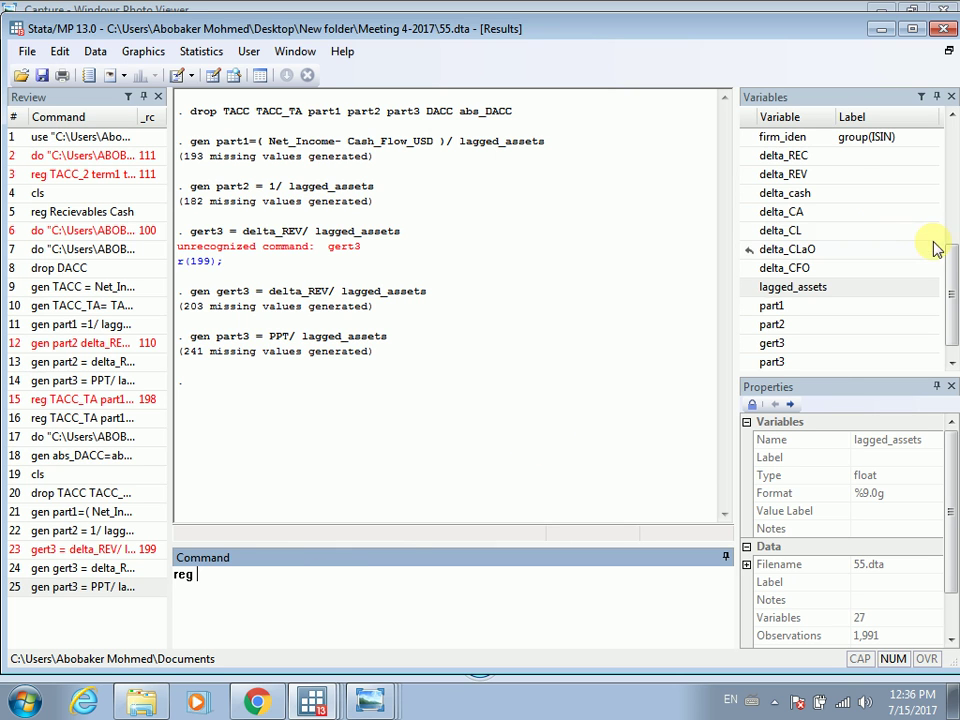
pyautogui.moveTo(951, 270); pyautogui.dragTo(949, 304)
pyautogui.click(818, 290)
pyautogui.doubleClick(818, 292)
pyautogui.doubleClick(813, 310)
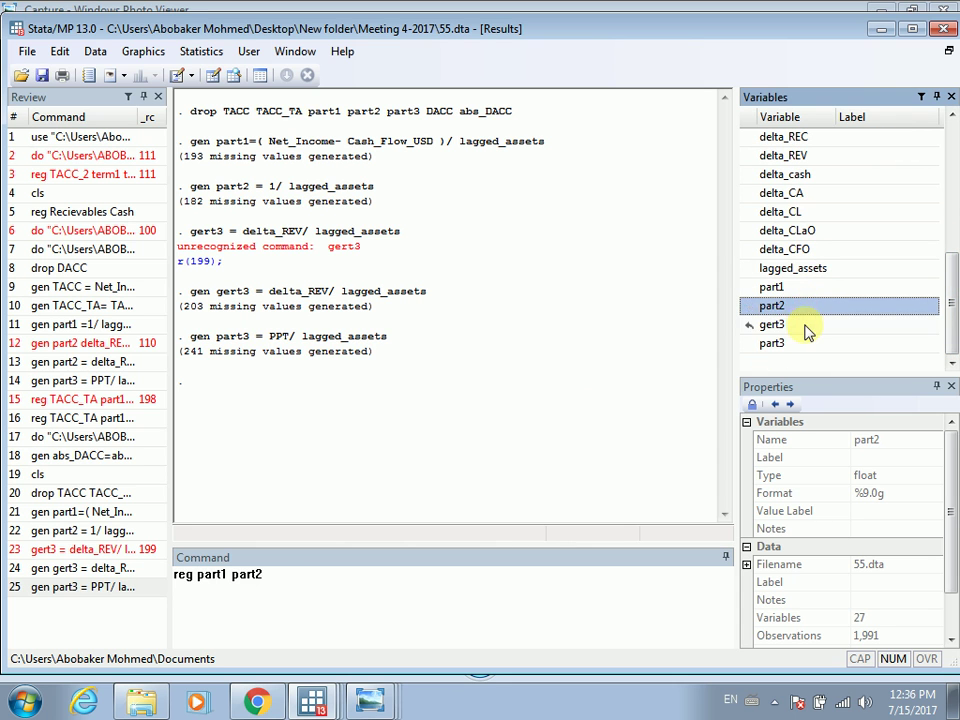
pyautogui.doubleClick(806, 324)
pyautogui.doubleClick(797, 344)
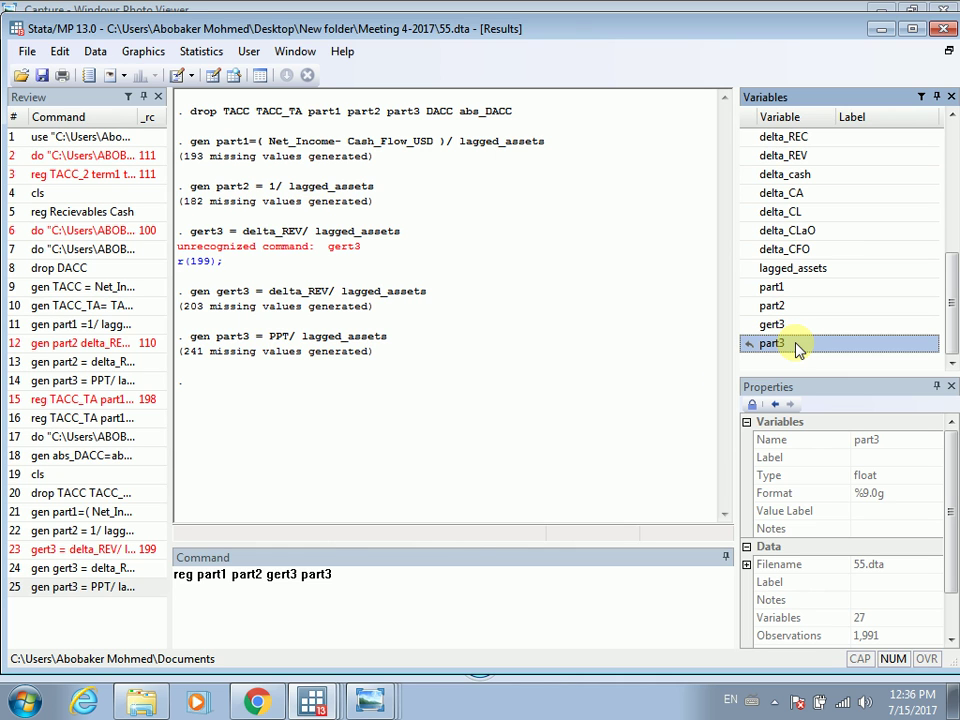
# Step: Add the noconstant option after a comma at the end of the reg command
pyautogui.click(351, 574)
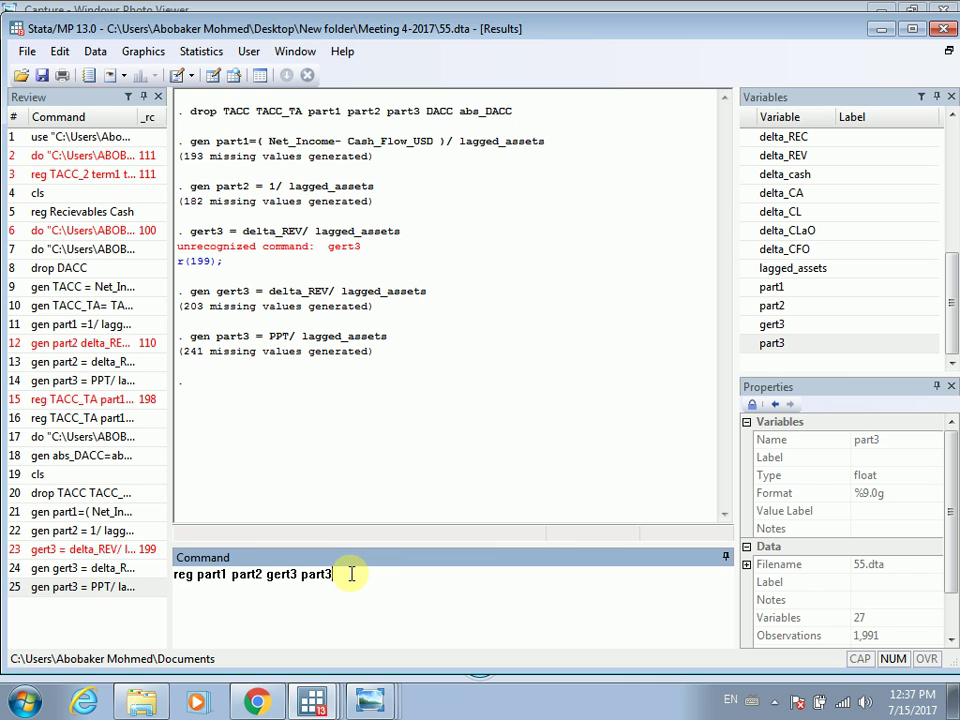
pyautogui.write(', ')
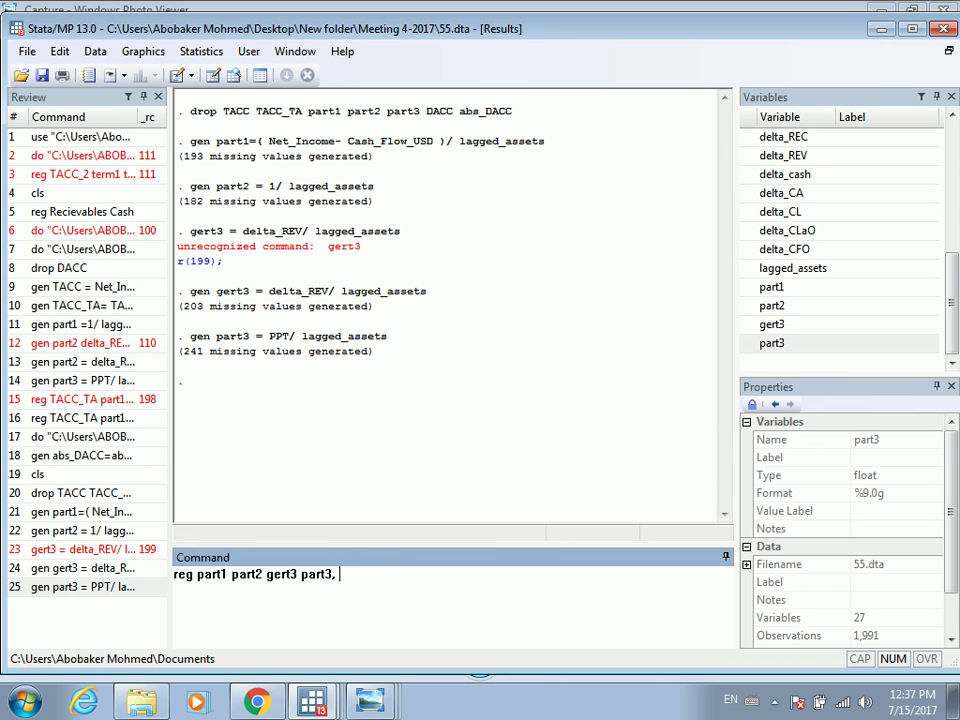
pyautogui.write('noconstant')
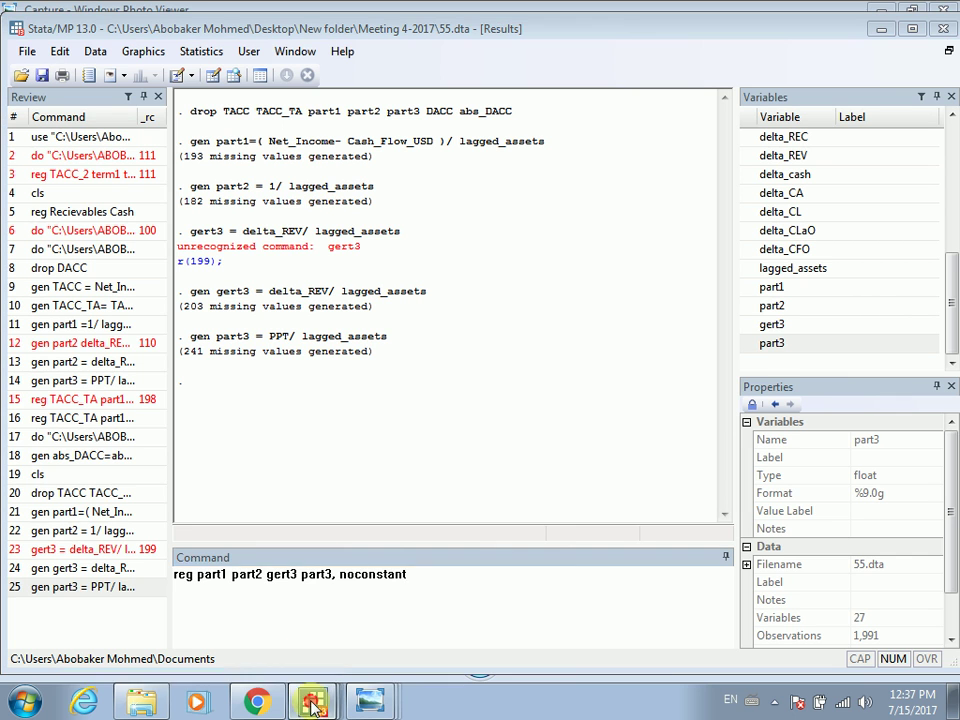
# Step: Recheck the Jones equation in the Capture image and run the noconstant regression in the main Stata window
pyautogui.moveTo(312, 706)
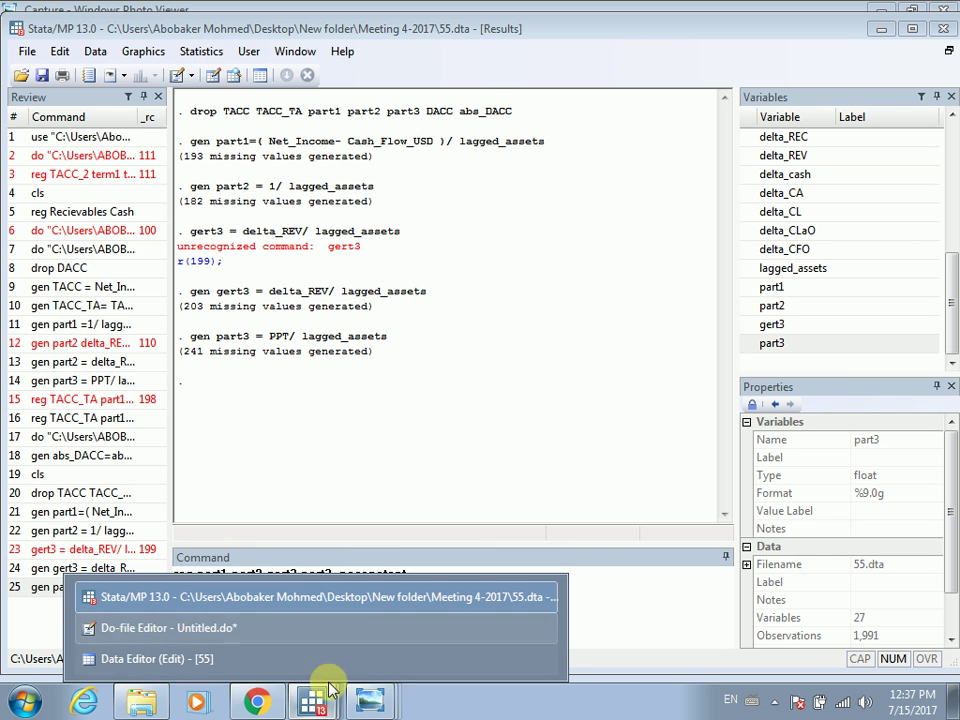
pyautogui.moveTo(358, 702)
pyautogui.click(372, 597)
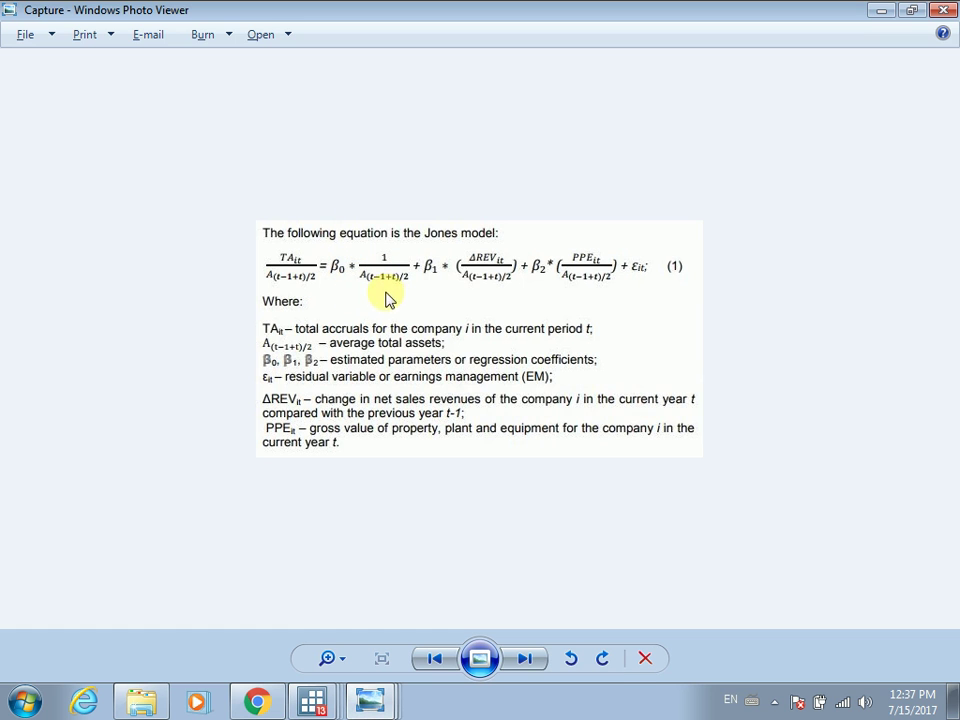
pyautogui.click(311, 700)
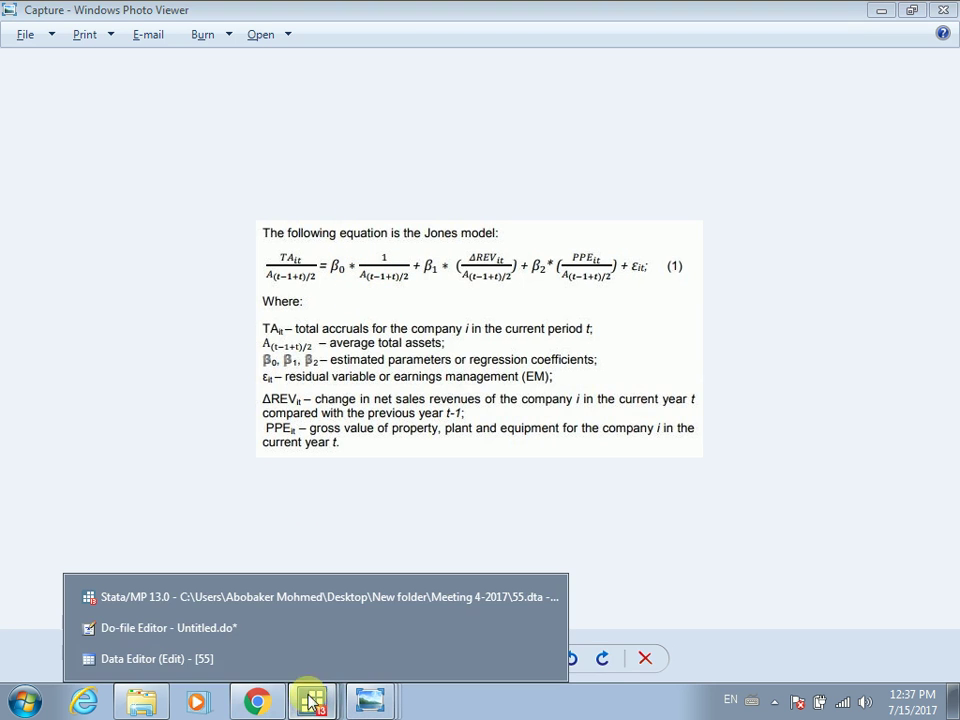
pyautogui.click(283, 598)
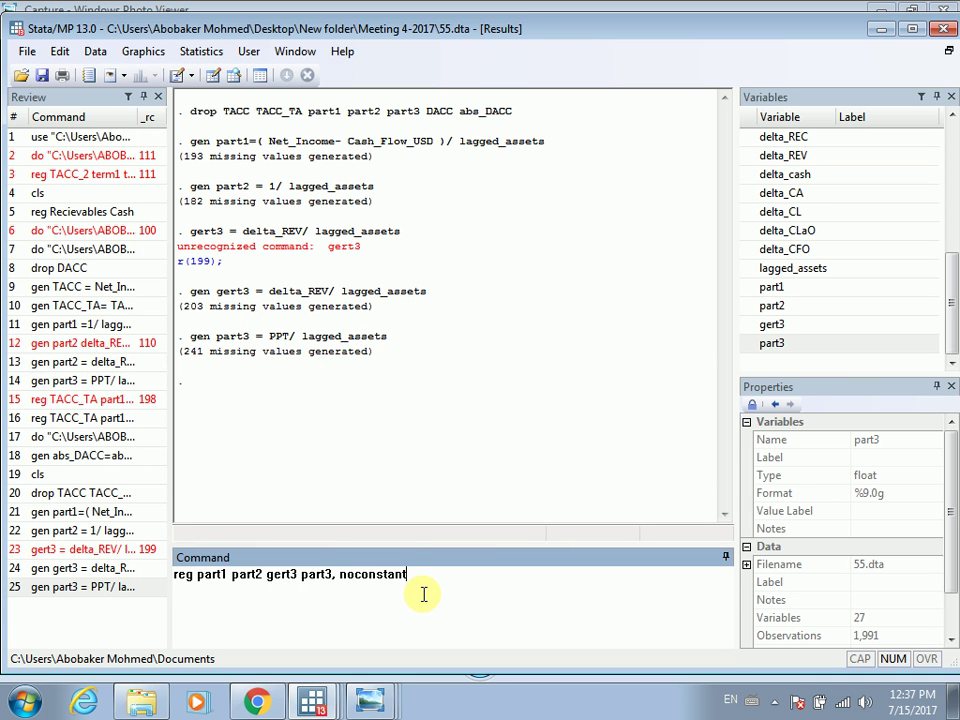
pyautogui.press('Return')
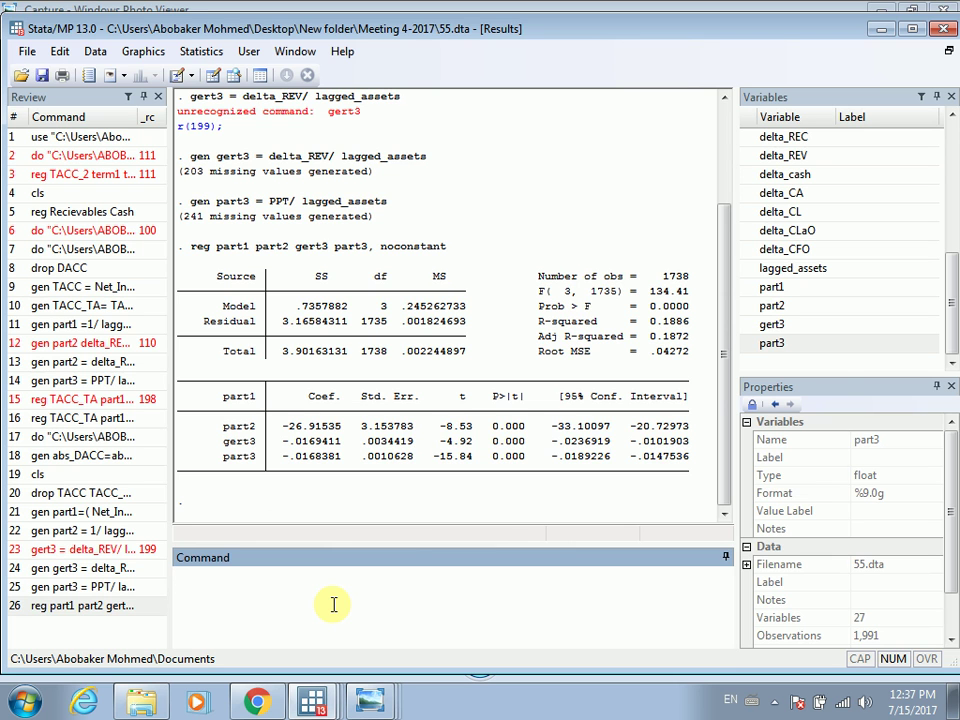
# Step: Run the four lines of the Untitled do-file that store the regression residuals in DACC, and return to the main Stata window
pyautogui.click(312, 703)
pyautogui.click(261, 632)
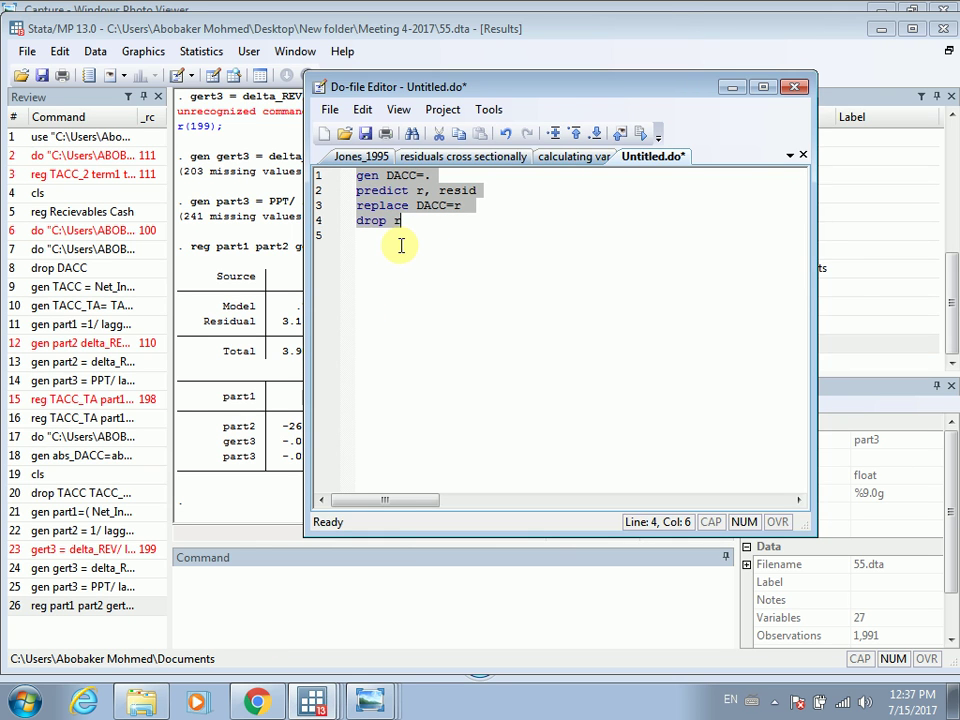
pyautogui.click(362, 176)
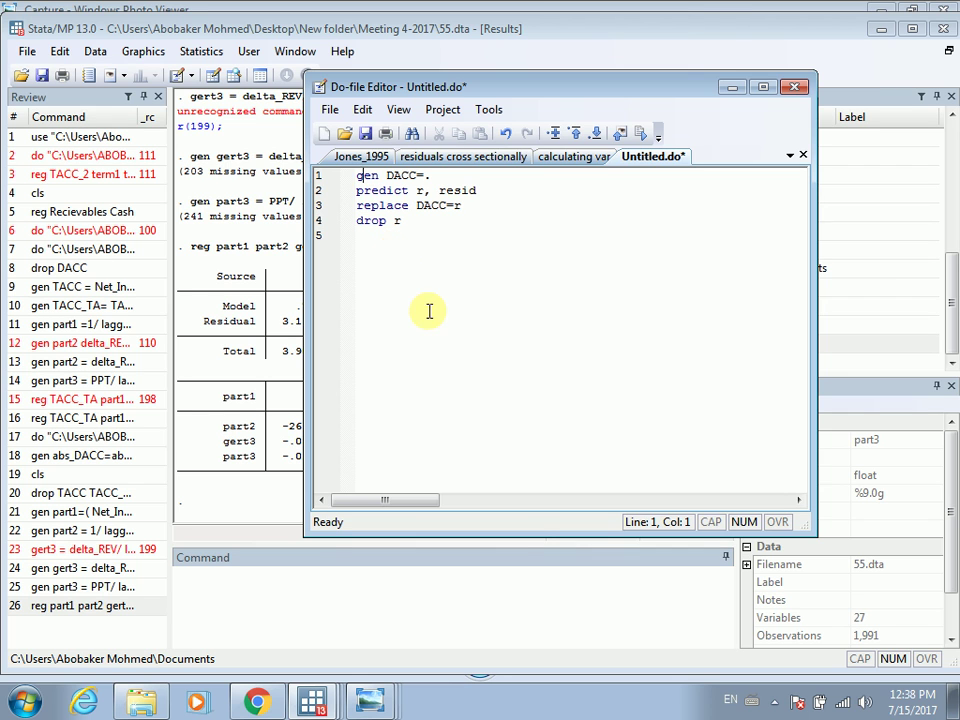
pyautogui.click(350, 177)
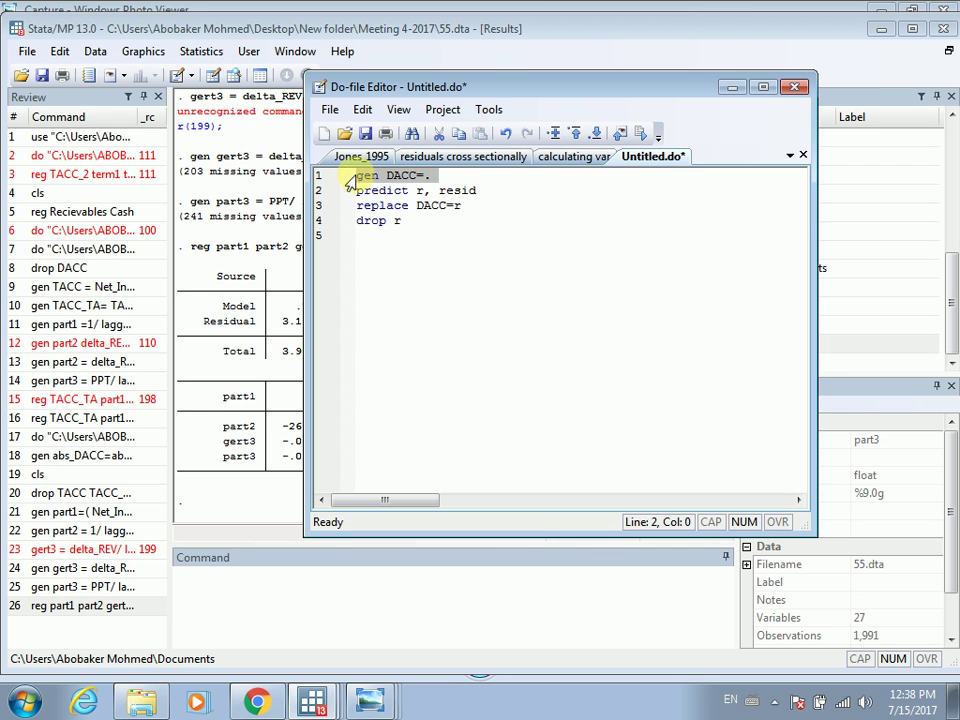
pyautogui.click(351, 180)
pyautogui.moveTo(358, 172); pyautogui.dragTo(410, 234)
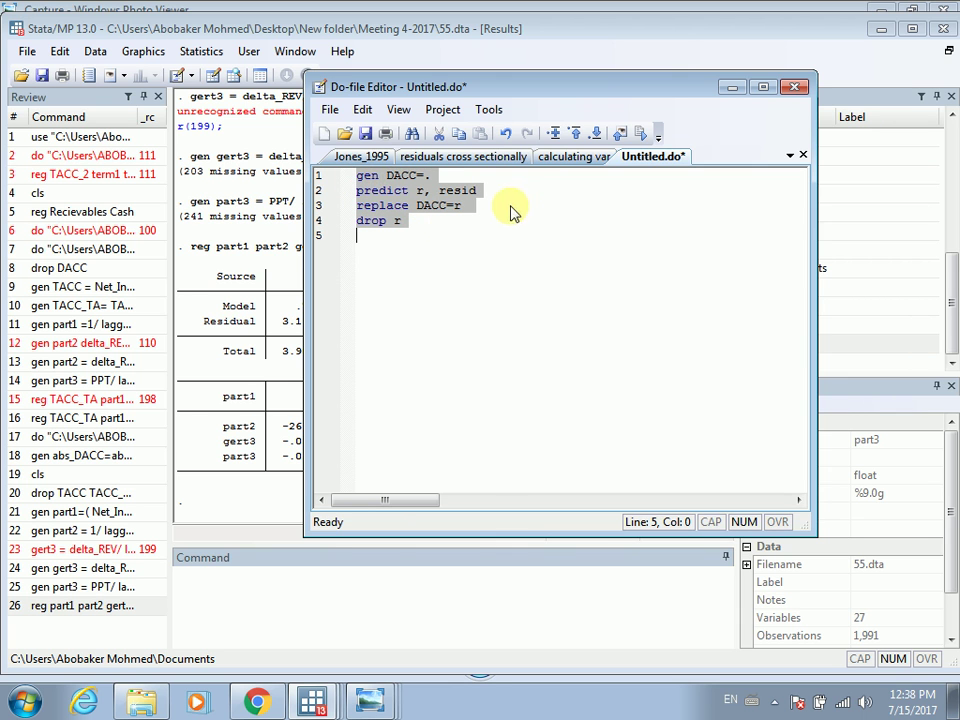
pyautogui.click(641, 134)
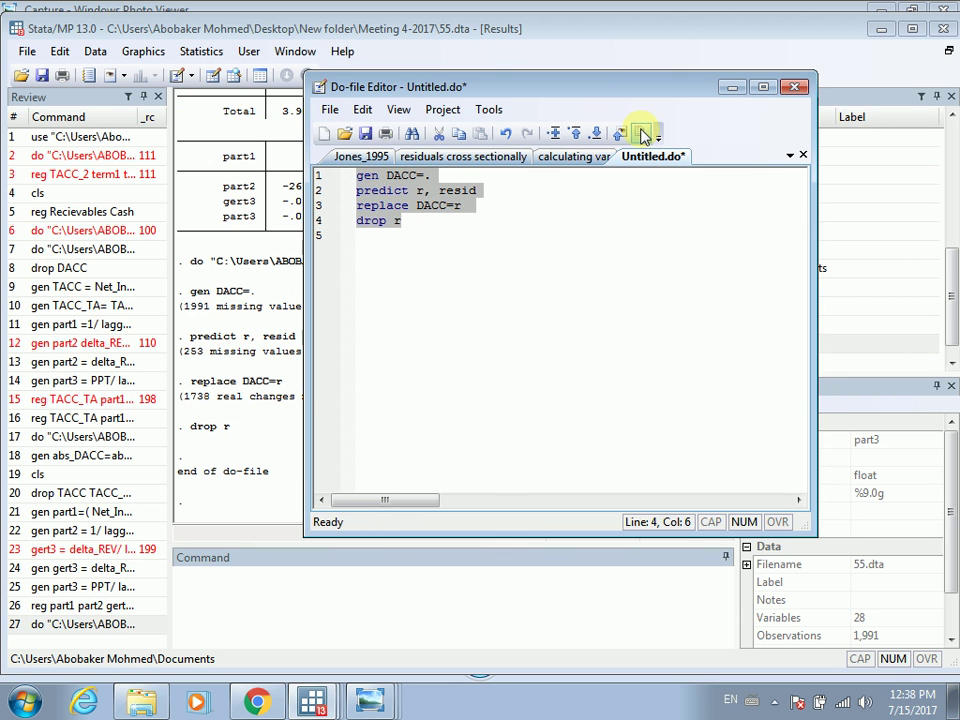
pyautogui.click(301, 579)
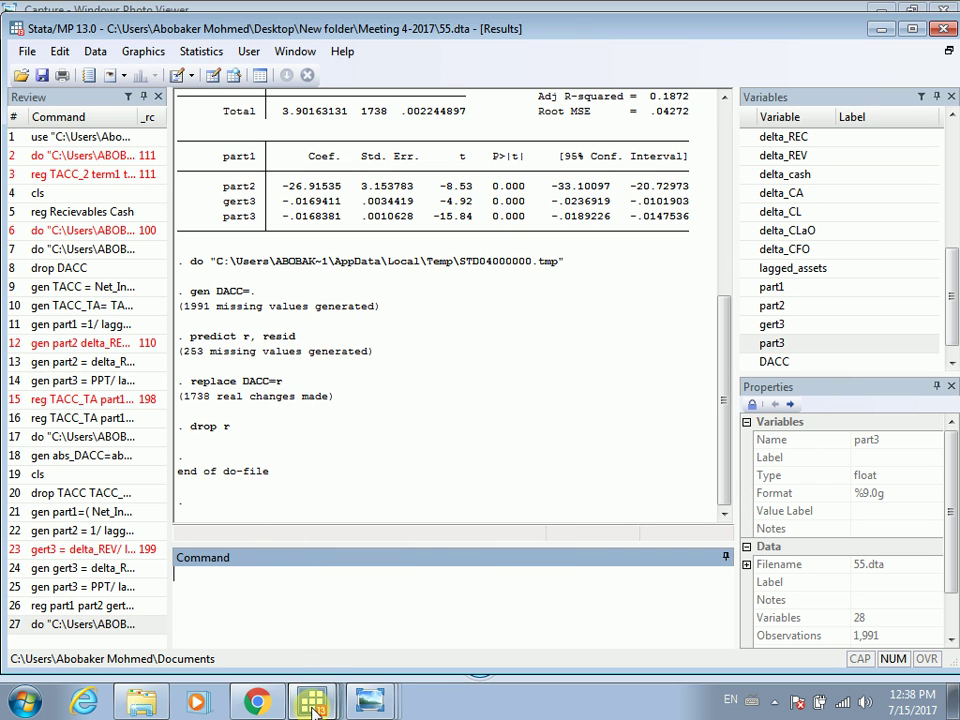
# Step: Inspect the DACC column in the Data Editor, look back at the main Stata window's results, and return to the Data Editor
pyautogui.moveTo(314, 708)
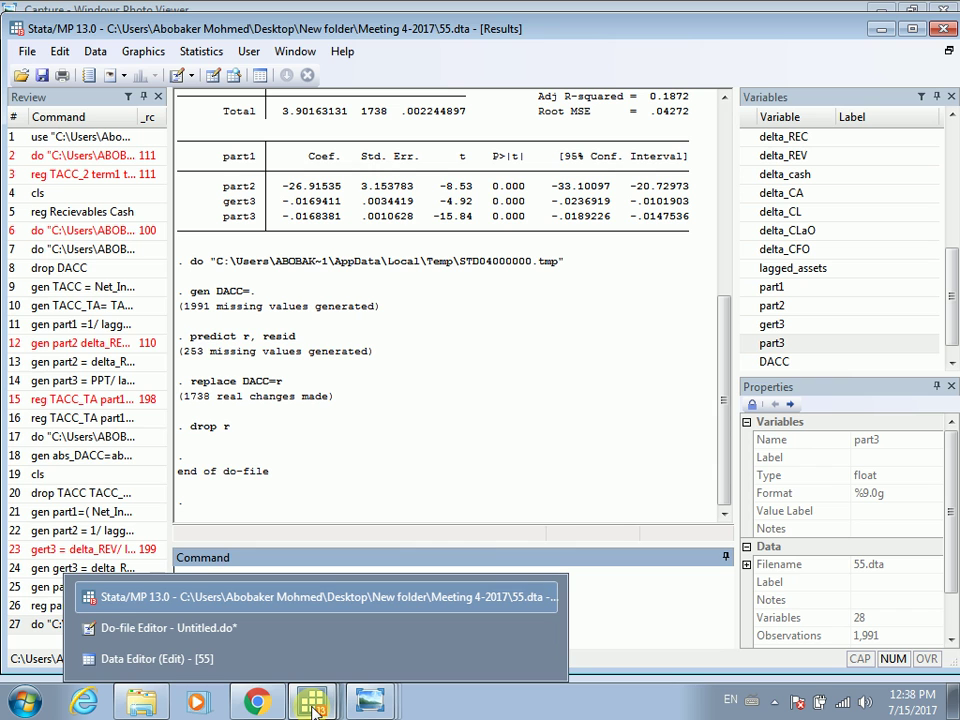
pyautogui.click(272, 660)
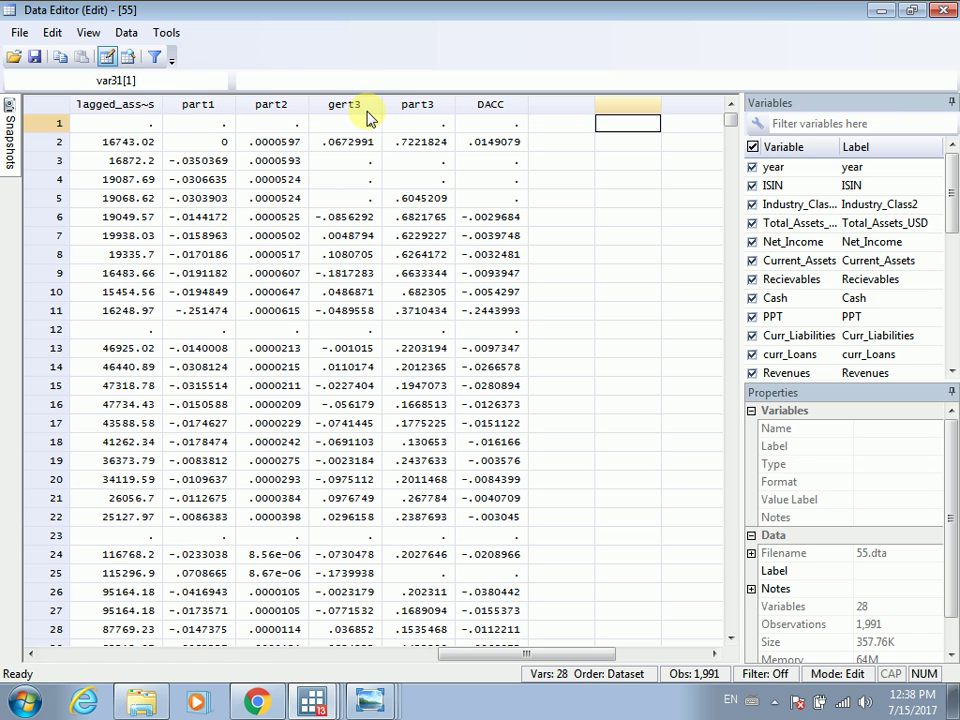
pyautogui.moveTo(313, 703)
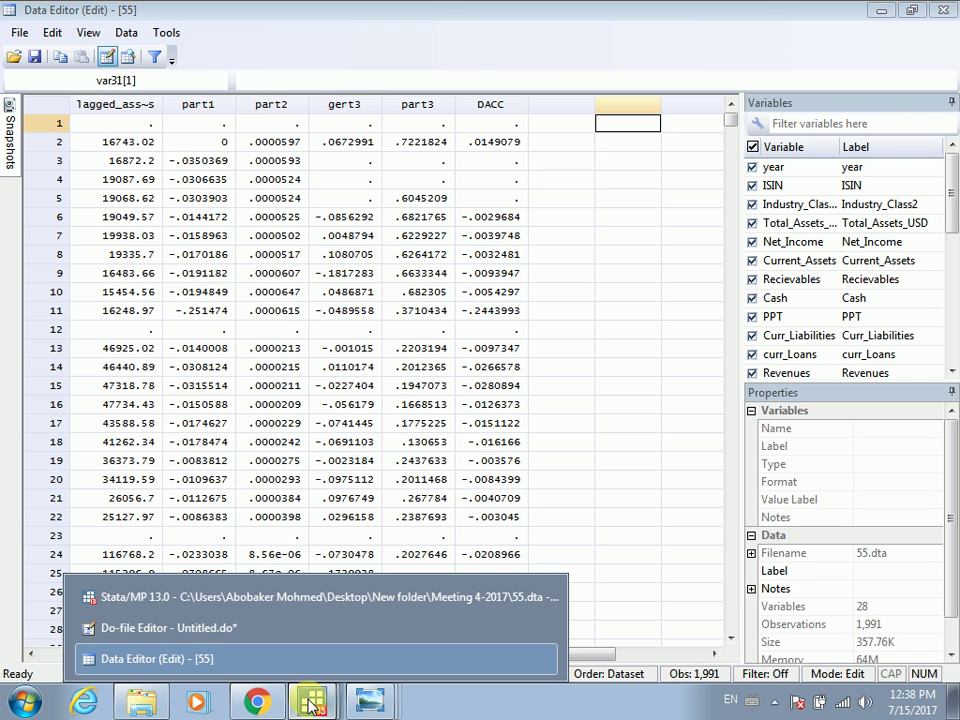
pyautogui.click(313, 703)
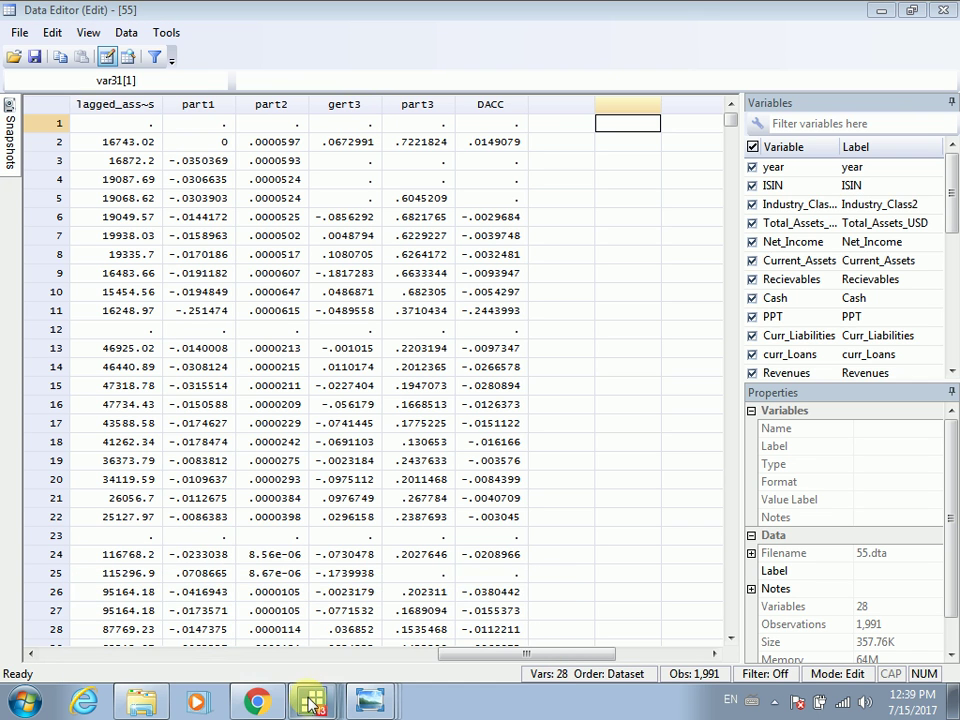
pyautogui.click(313, 703)
pyautogui.click(546, 553)
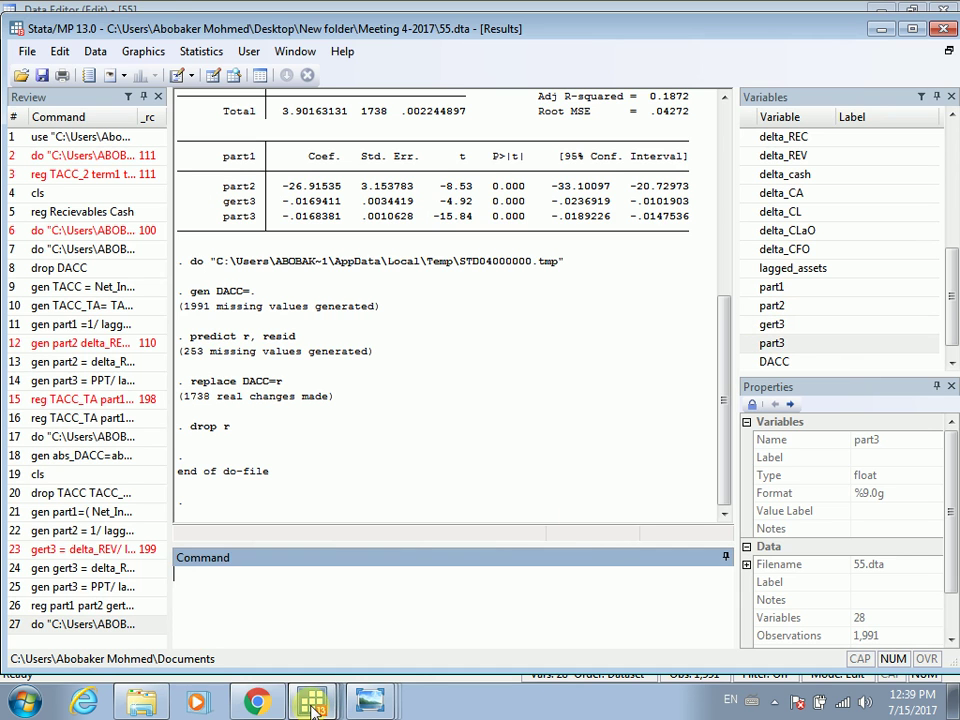
pyautogui.moveTo(312, 703)
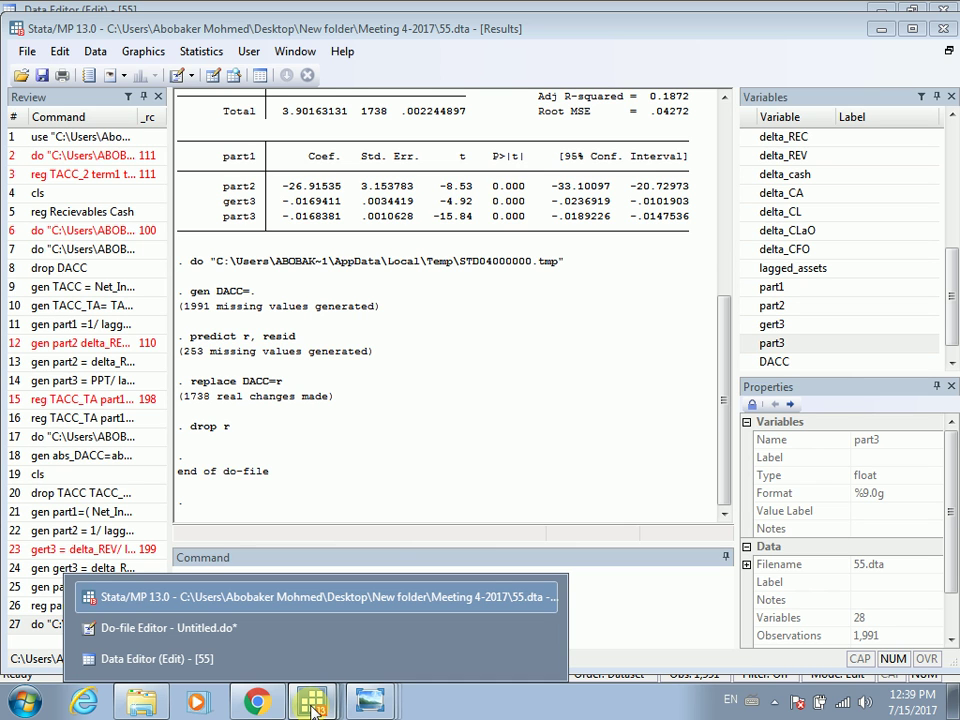
pyautogui.click(231, 660)
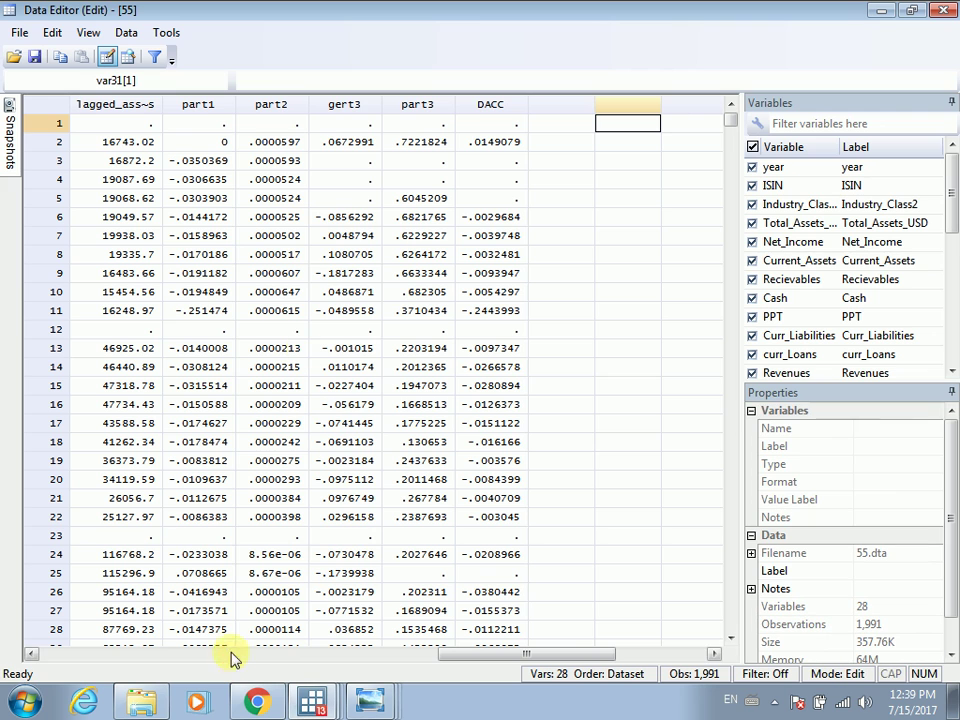
# Step: Try to rename the gert3 variable to part3 in the Data Editor
pyautogui.click(344, 104)
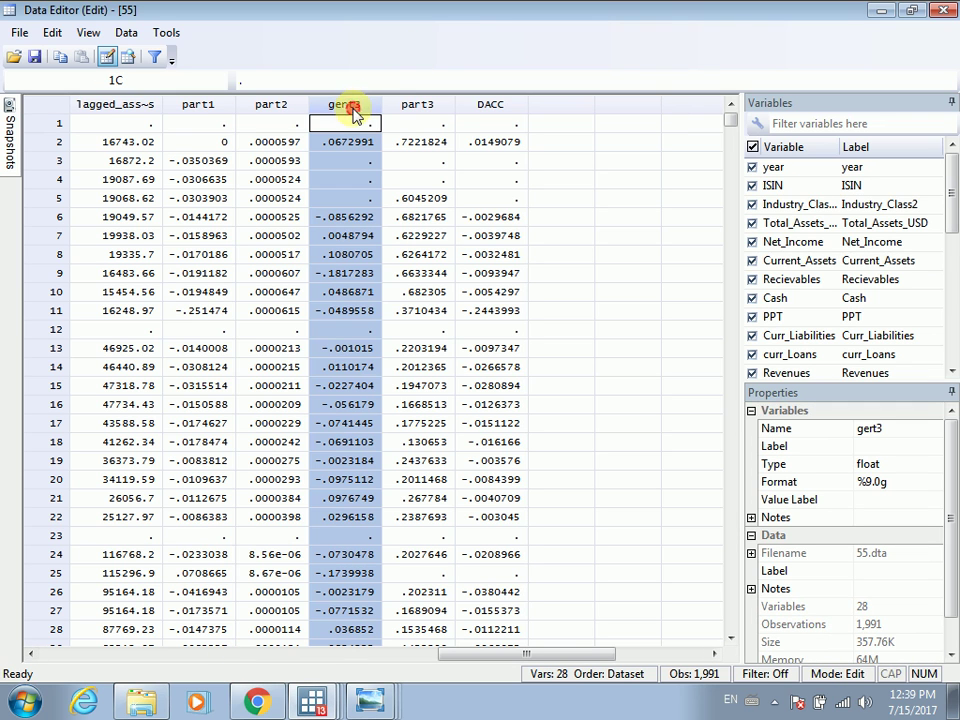
pyautogui.click(870, 429)
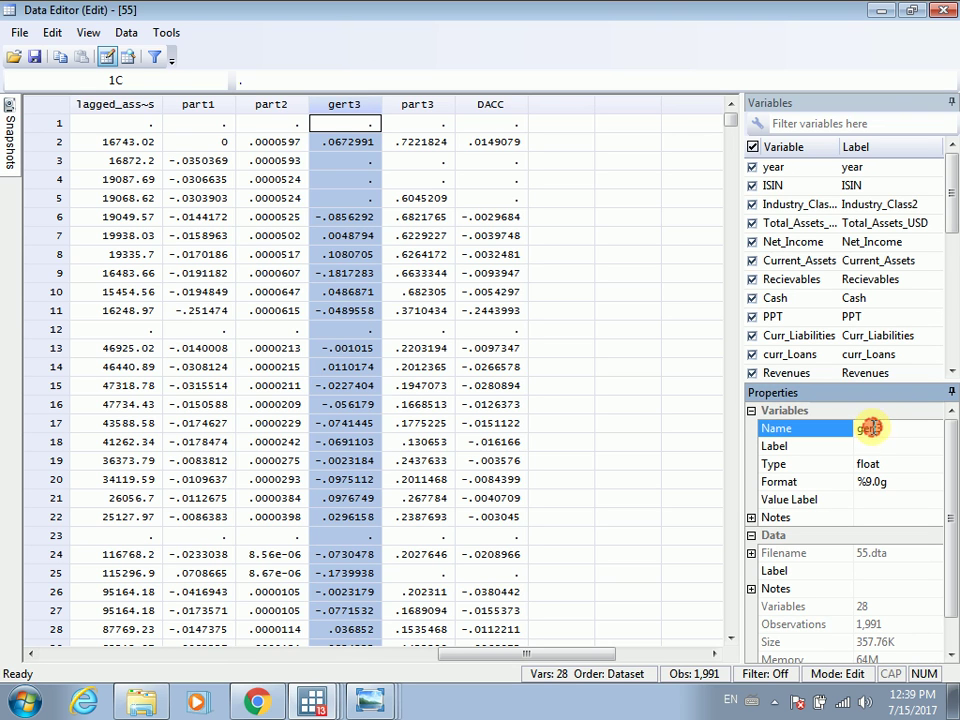
pyautogui.write('par')
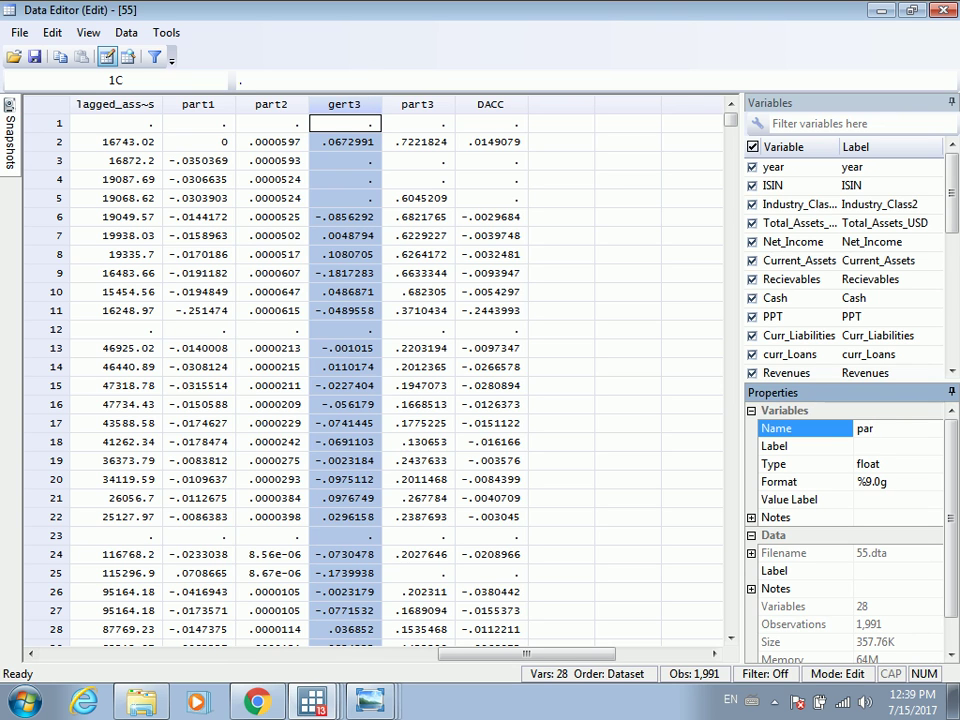
pyautogui.write('t3')
pyautogui.press('Return')
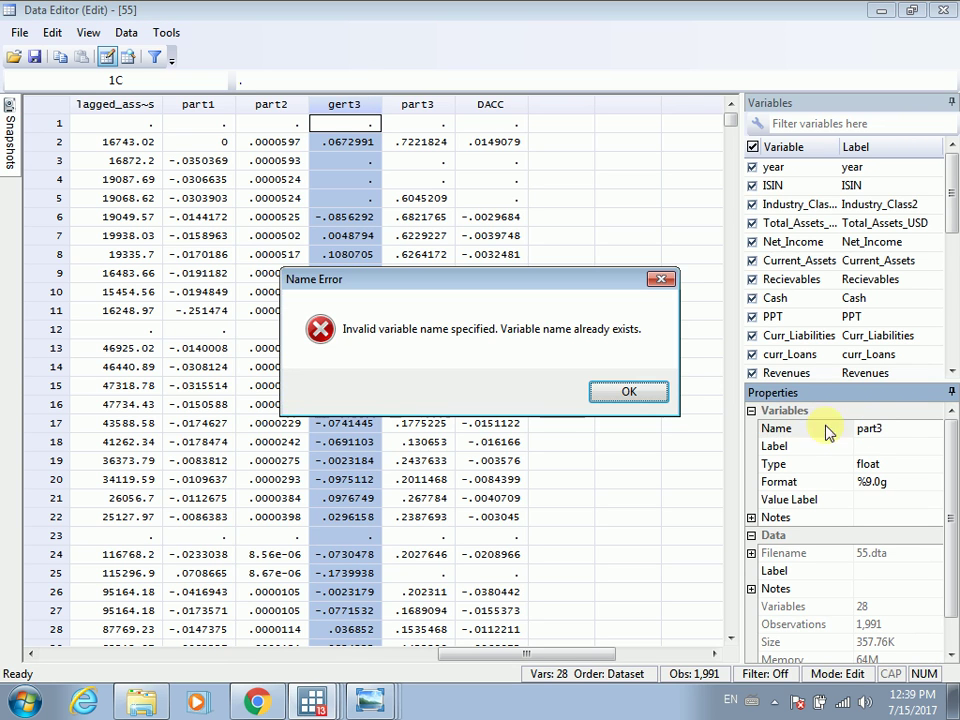
pyautogui.click(629, 390)
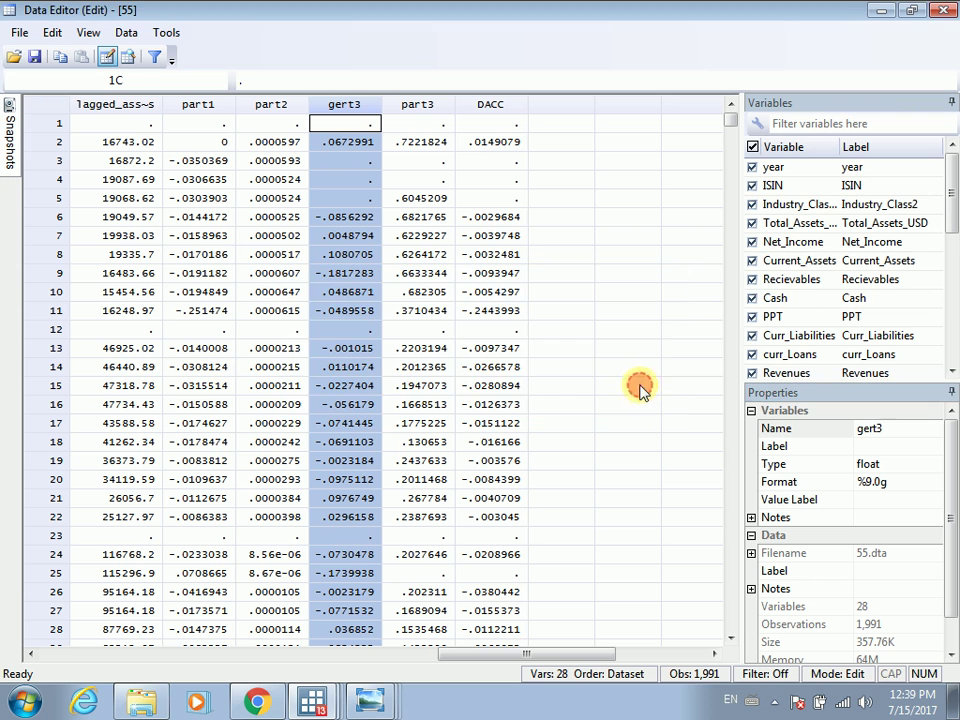
# Step: Rename the existing part3 variable, located between gert3 and DACC, to part4
pyautogui.click(428, 102)
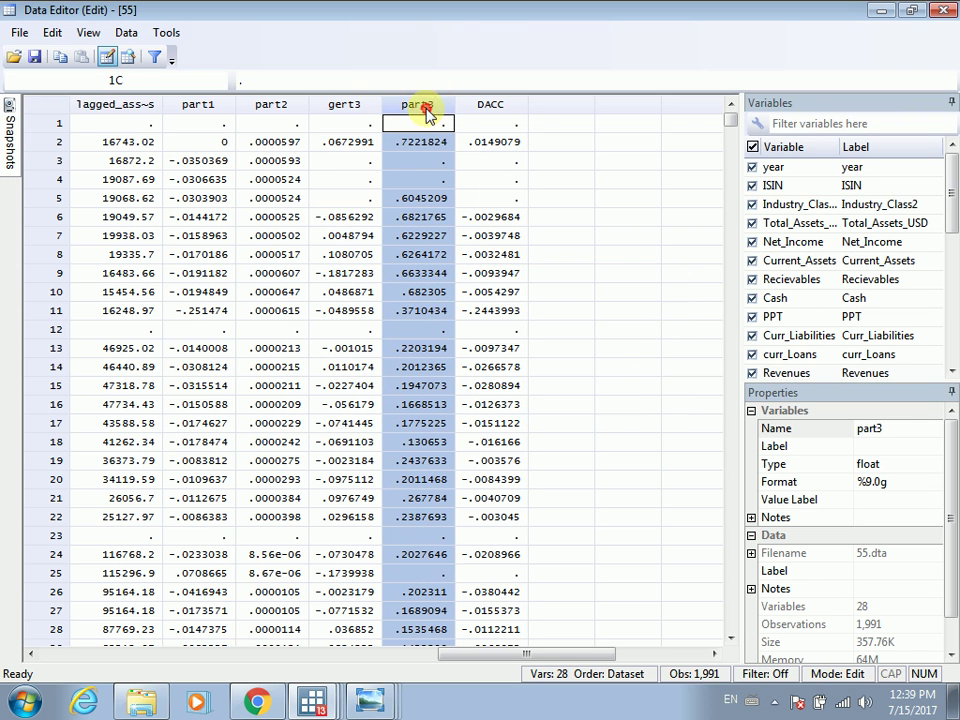
pyautogui.click(882, 430)
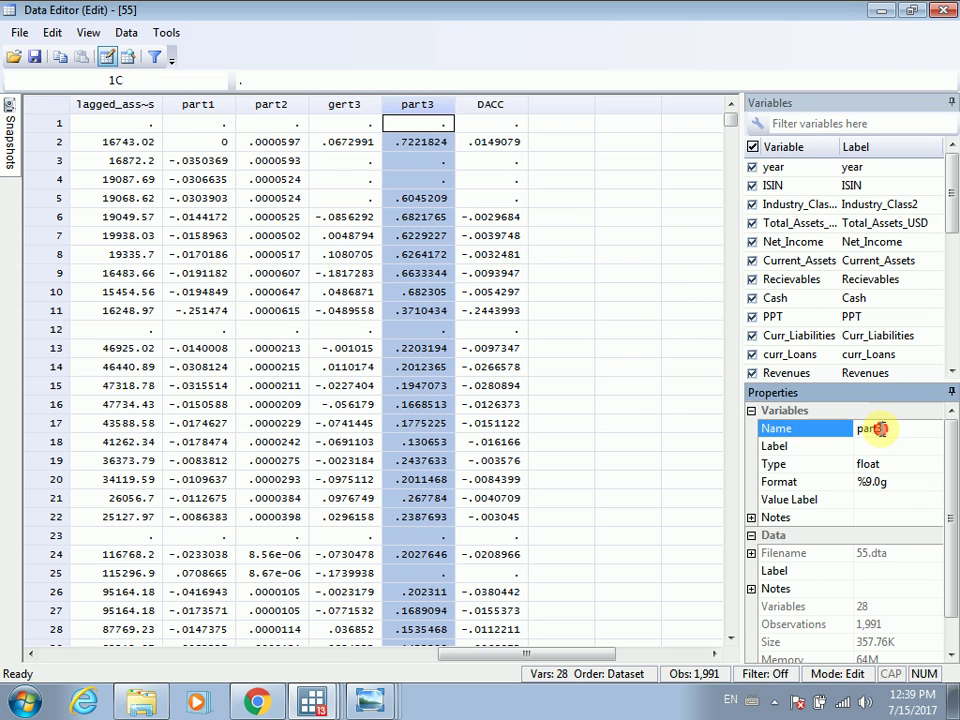
pyautogui.click(882, 428)
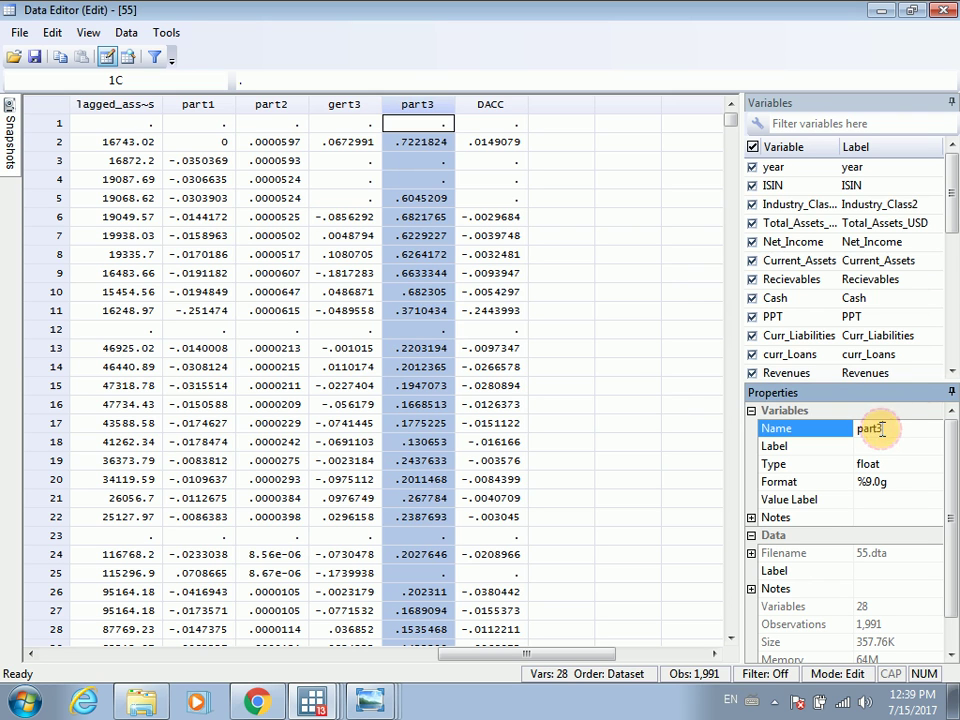
pyautogui.write('4')
pyautogui.press('Return')
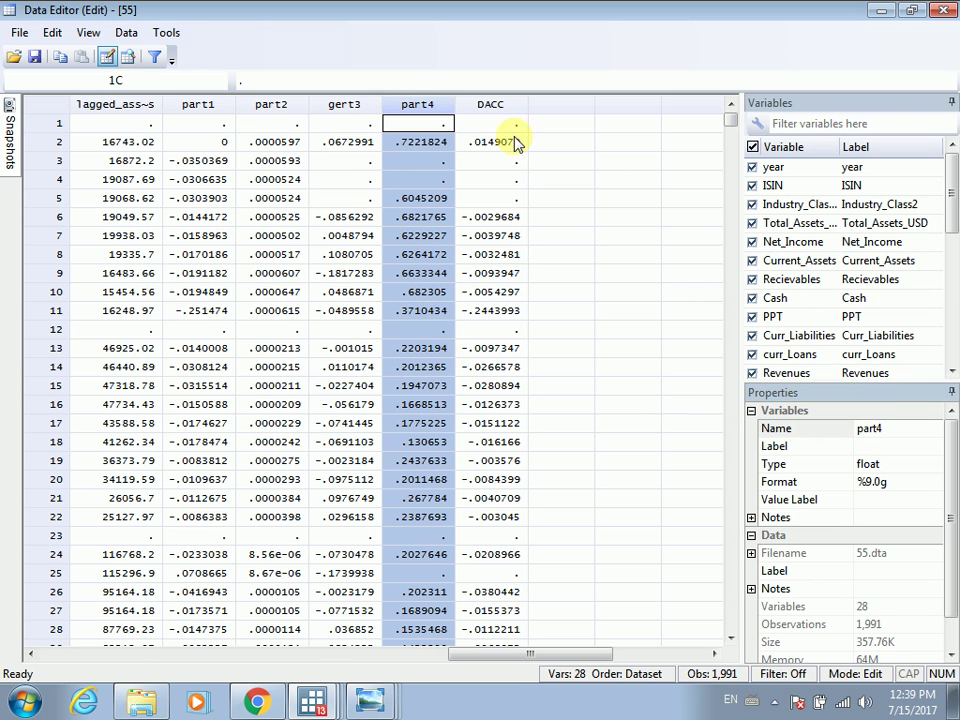
# Step: Rename the gert3 variable to part3 in its variable properties
pyautogui.click(344, 104)
pyautogui.click(878, 428)
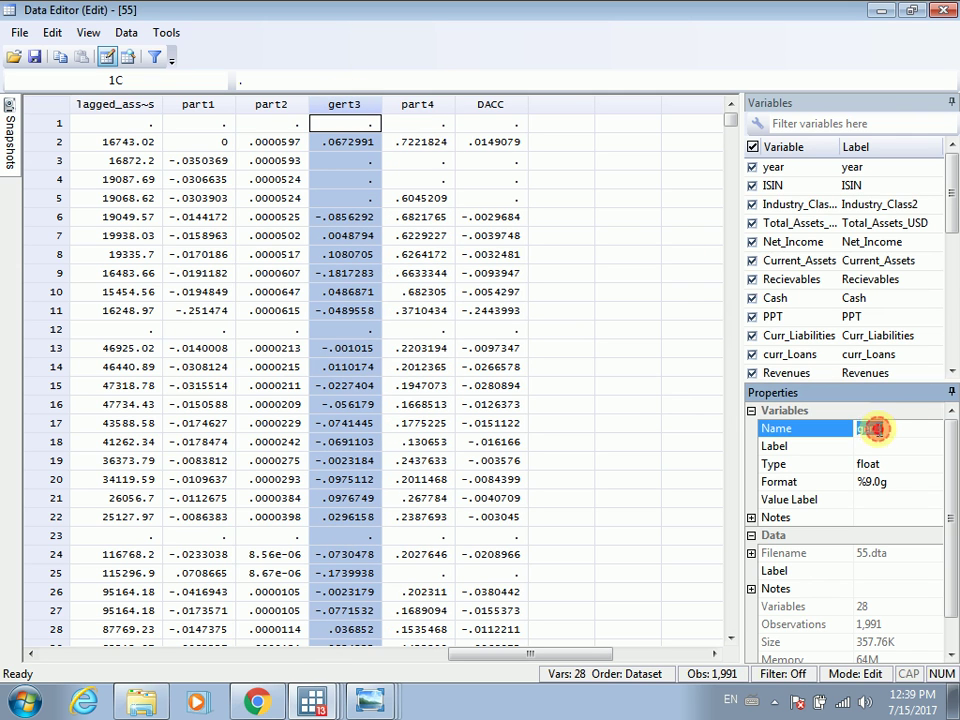
pyautogui.write('part')
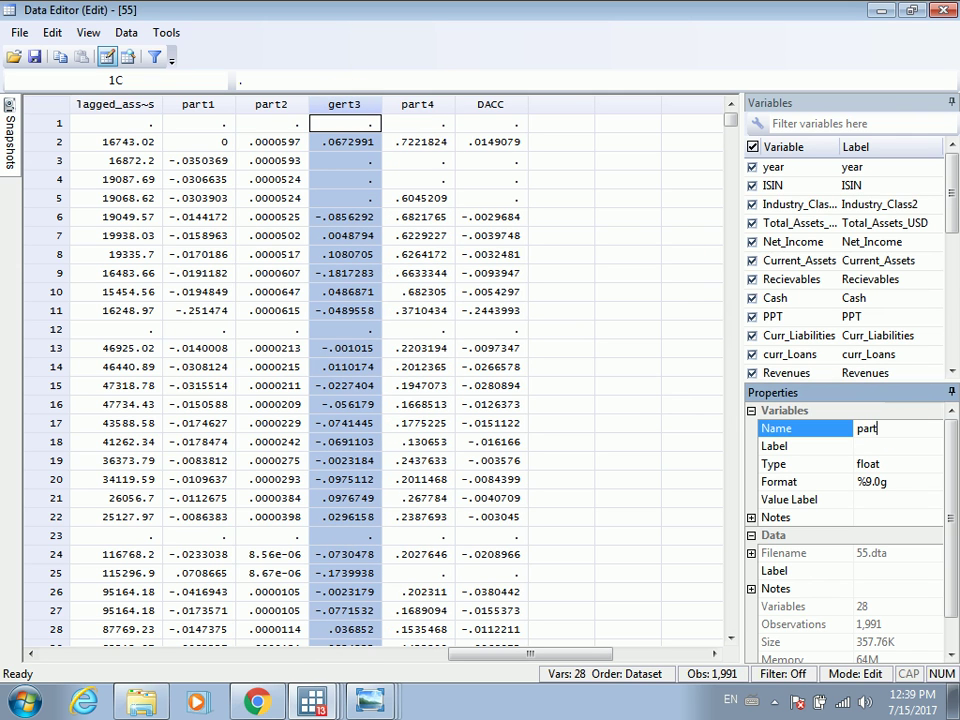
pyautogui.press('Return')
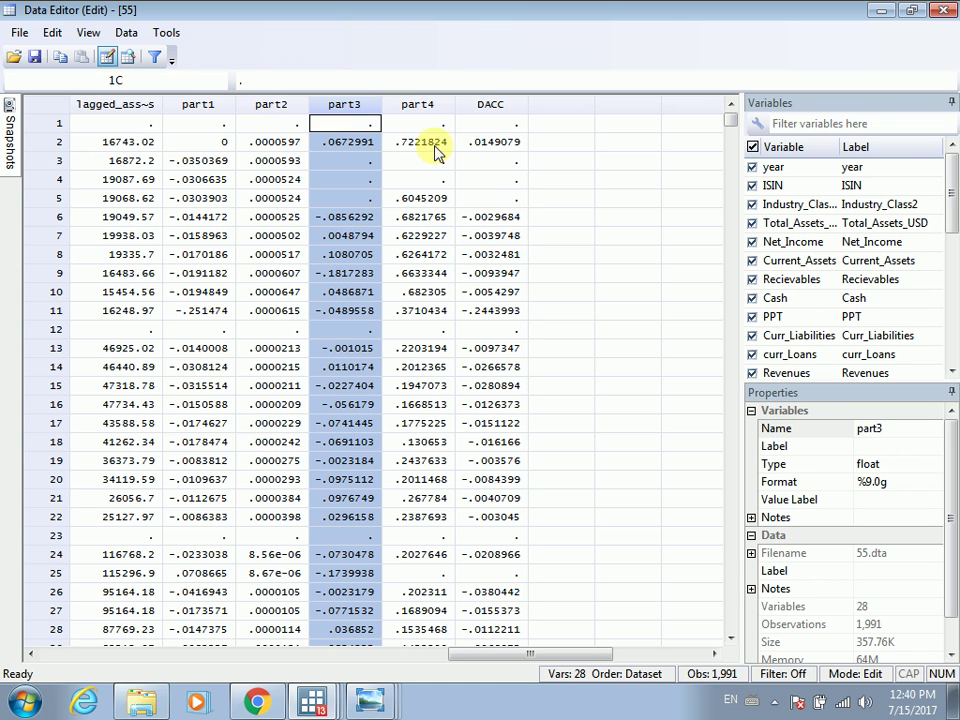
# Step: Return to the main Stata window and generate abs_DACC as the absolute value of DACC with gen abs_DACC= abs( DACC )
pyautogui.click(489, 105)
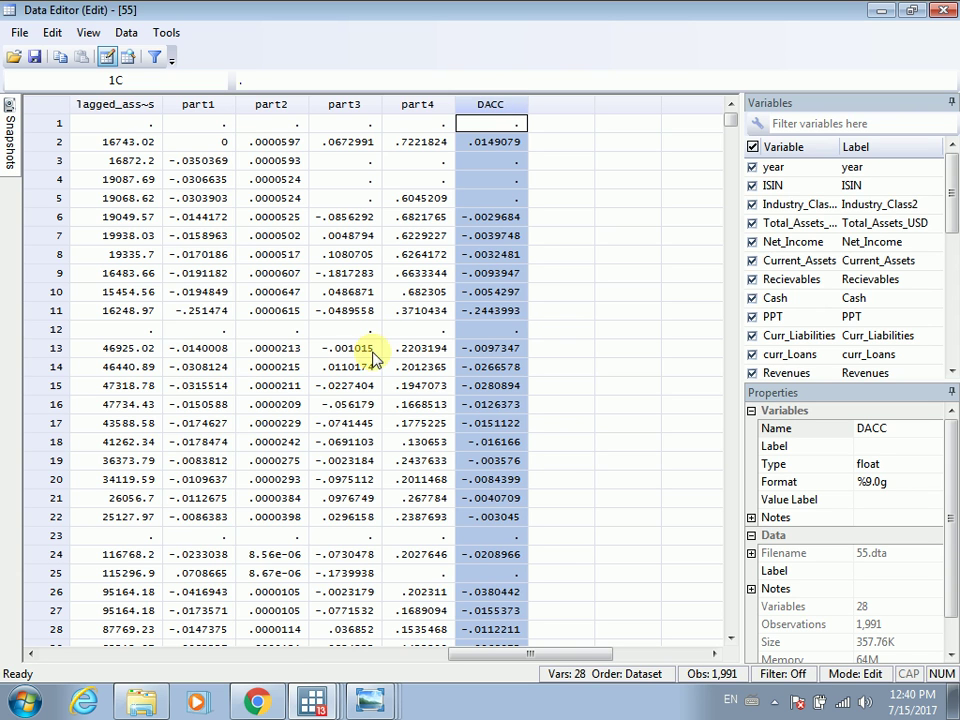
pyautogui.moveTo(322, 697)
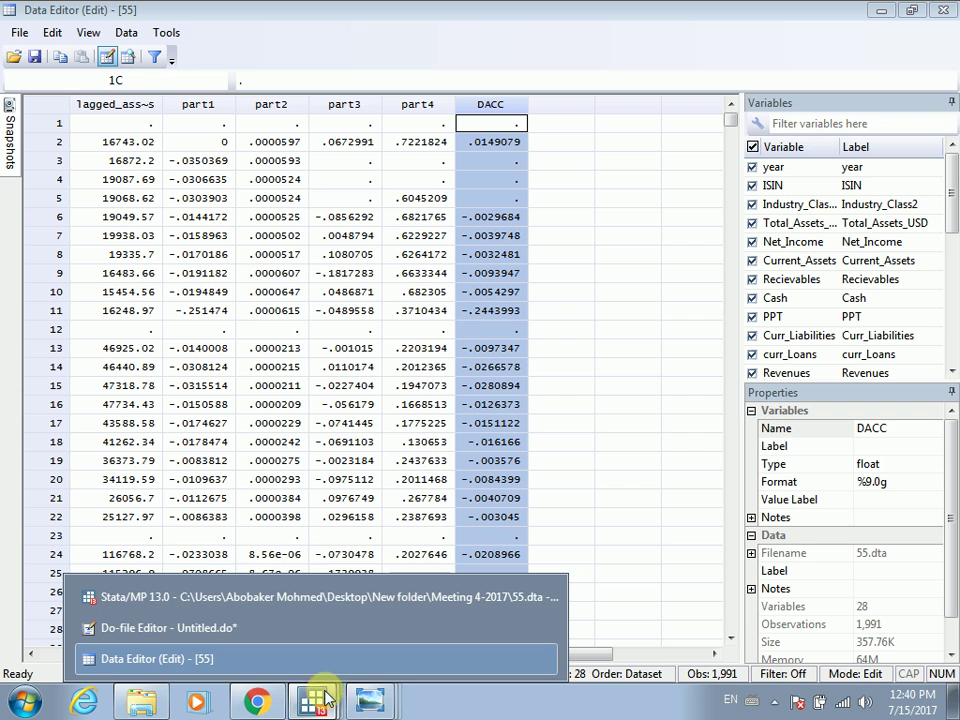
pyautogui.click(279, 600)
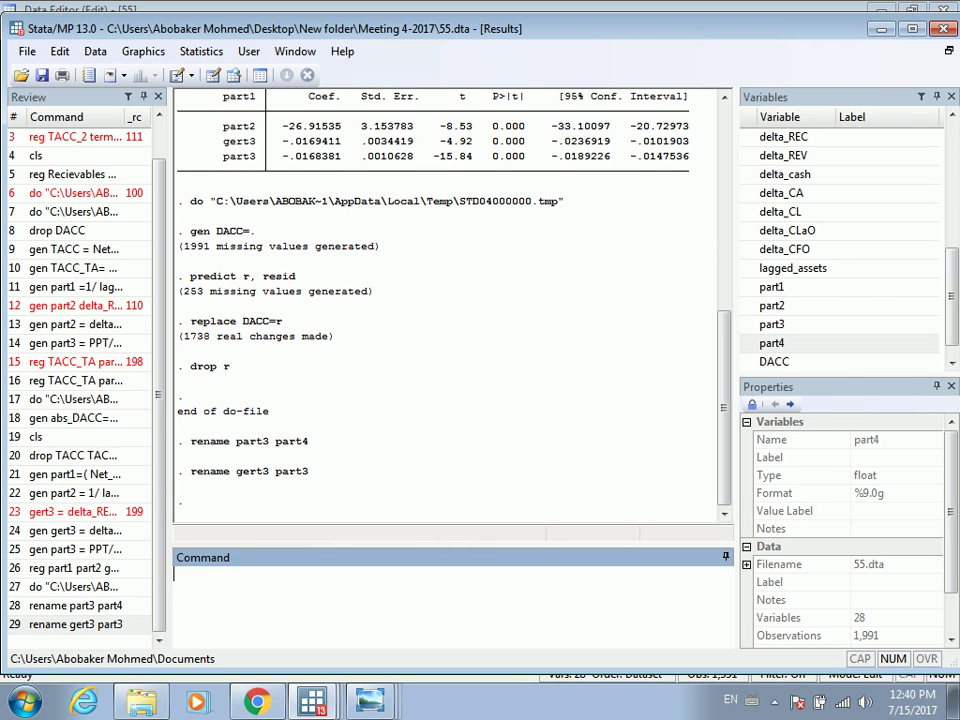
pyautogui.write('gen abs_DACC=')
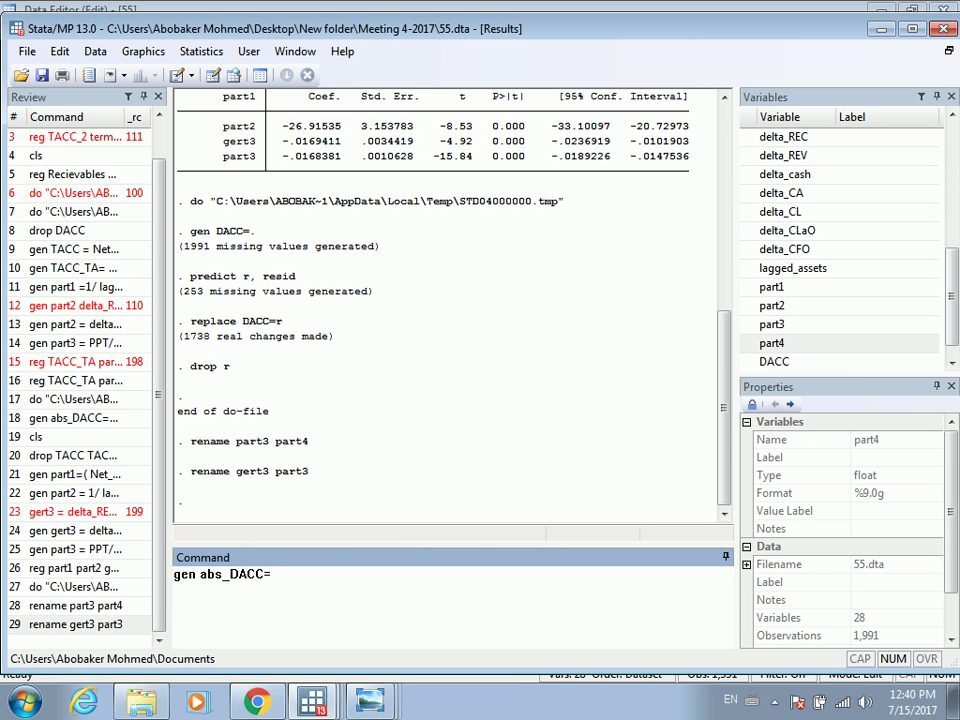
pyautogui.write(' abs(')
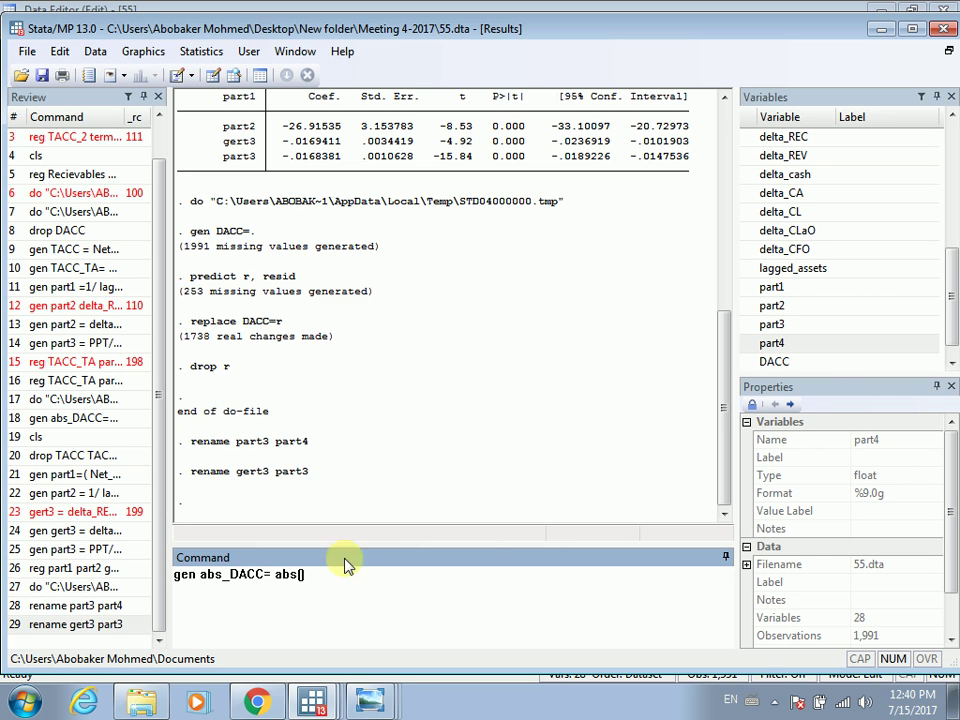
pyautogui.doubleClick(776, 362)
pyautogui.write(')')
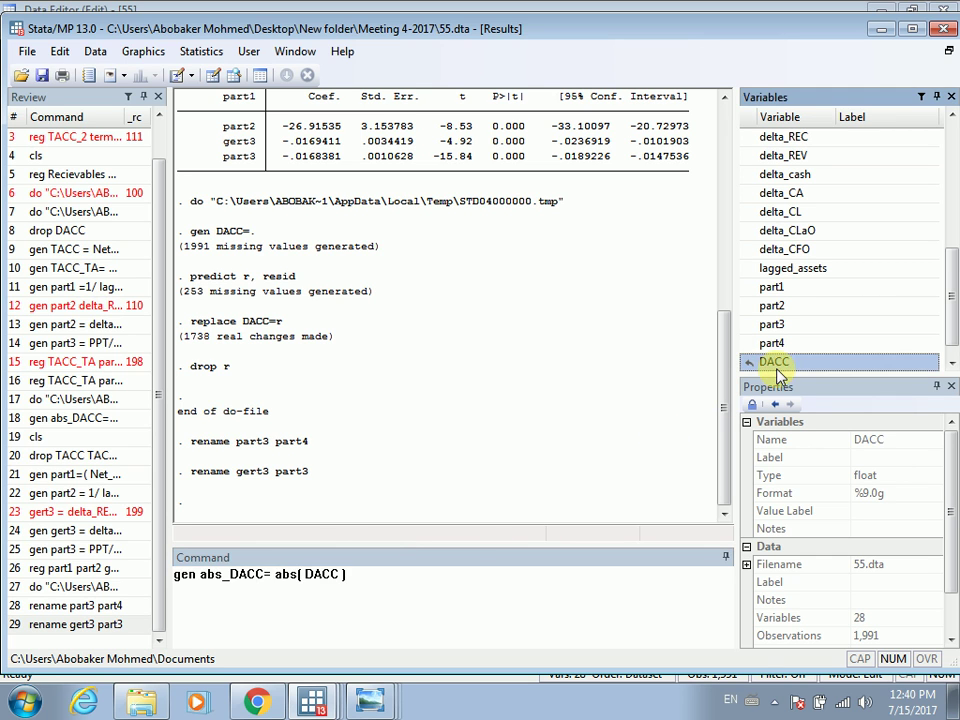
pyautogui.press('Return')
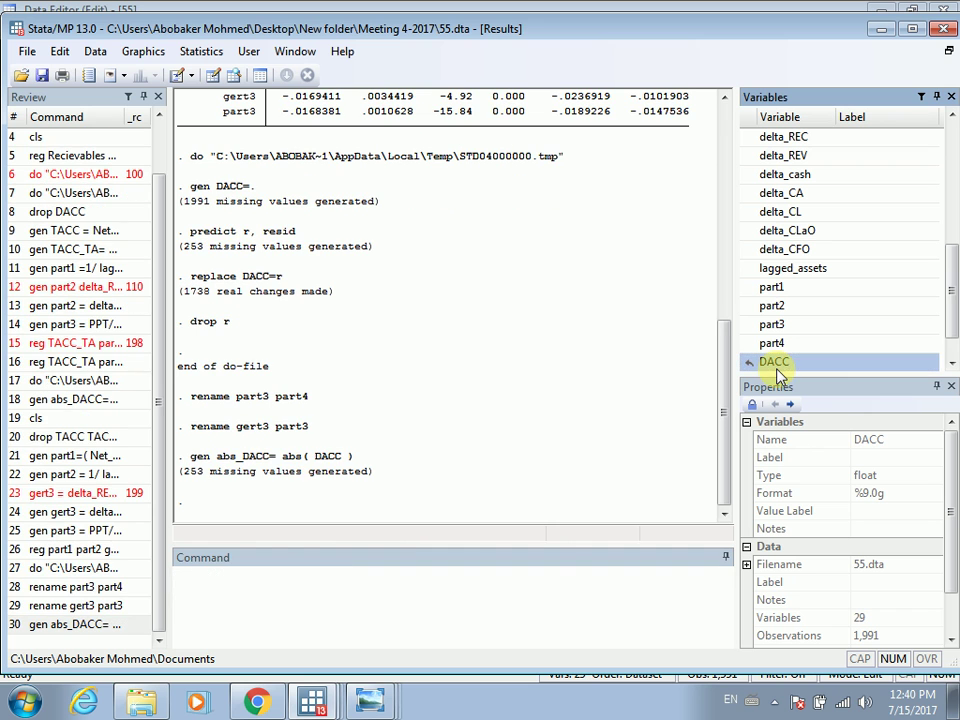
# Step: Compare the DACC and abs_DACC columns in the Data Editor
pyautogui.click(316, 704)
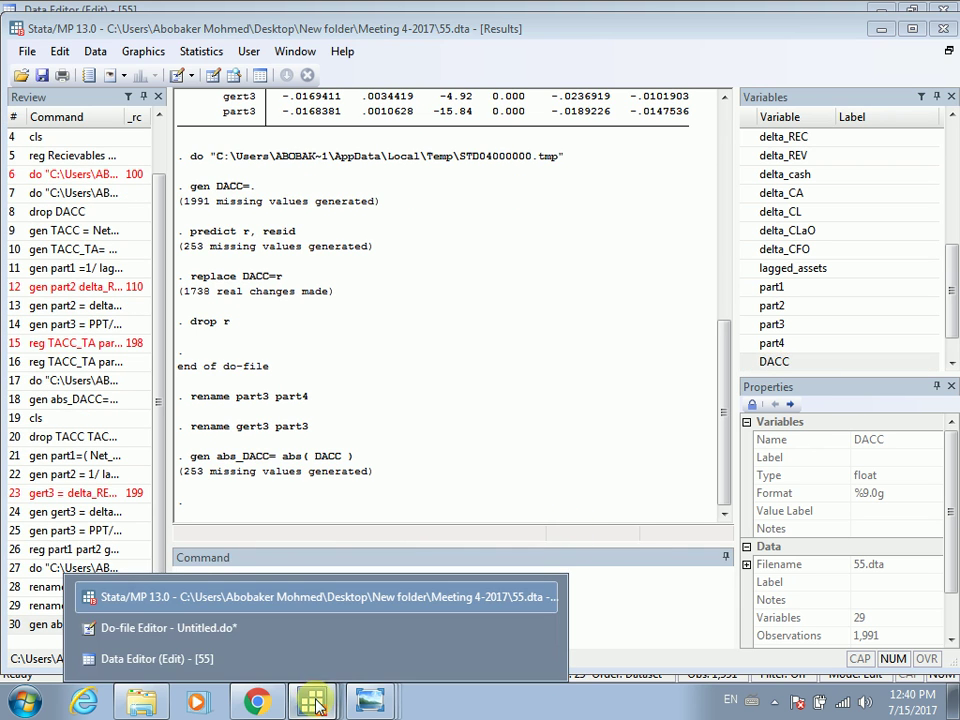
pyautogui.click(253, 658)
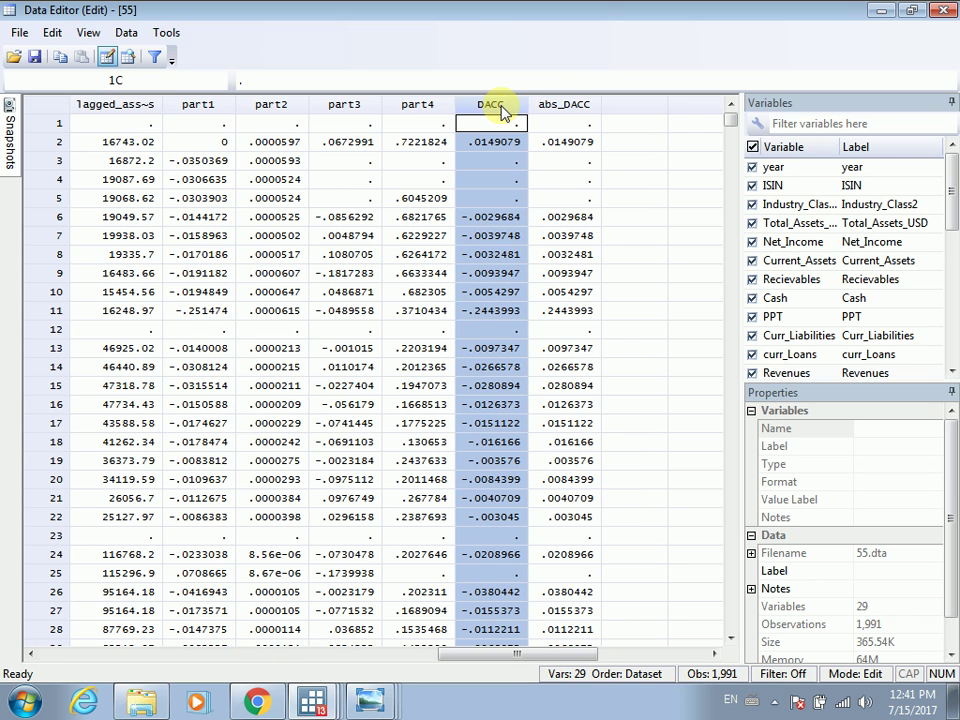
pyautogui.click(560, 105)
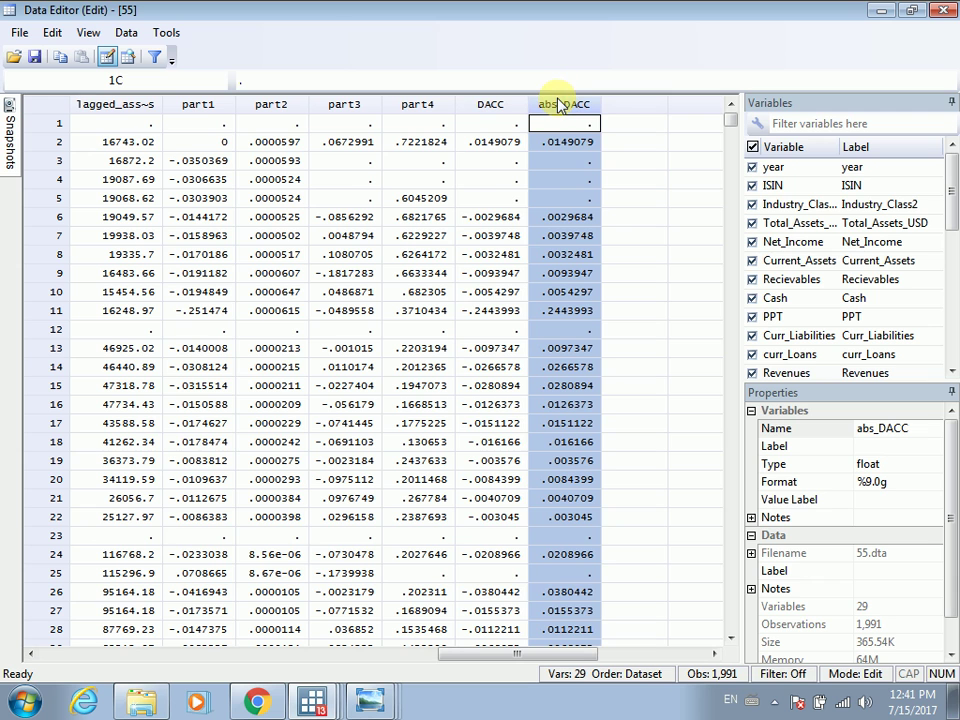
pyautogui.click(520, 104)
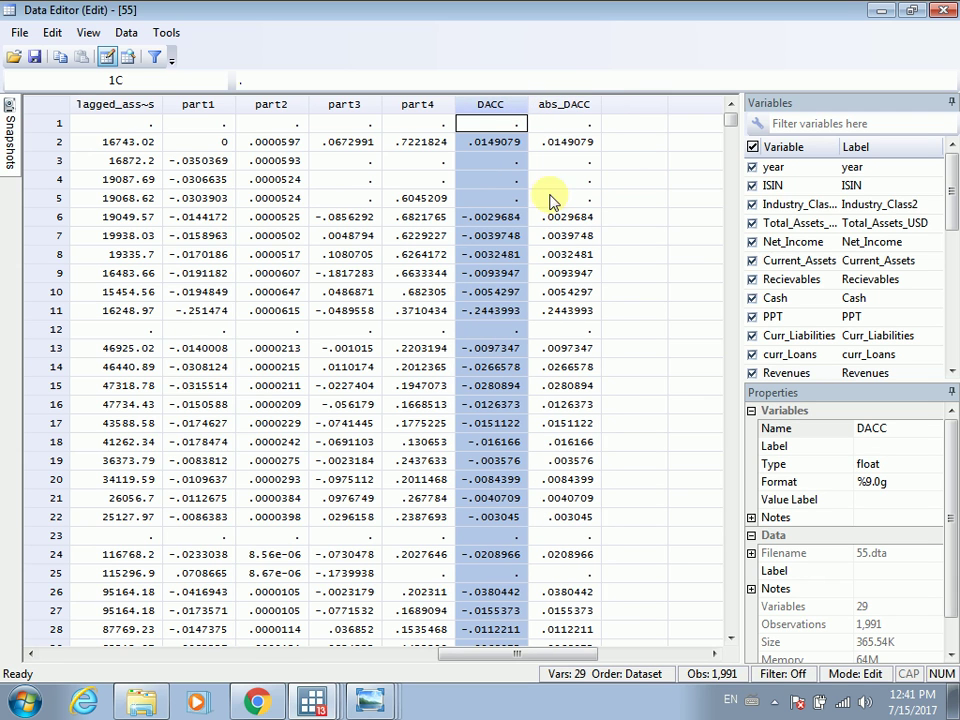
pyautogui.click(566, 107)
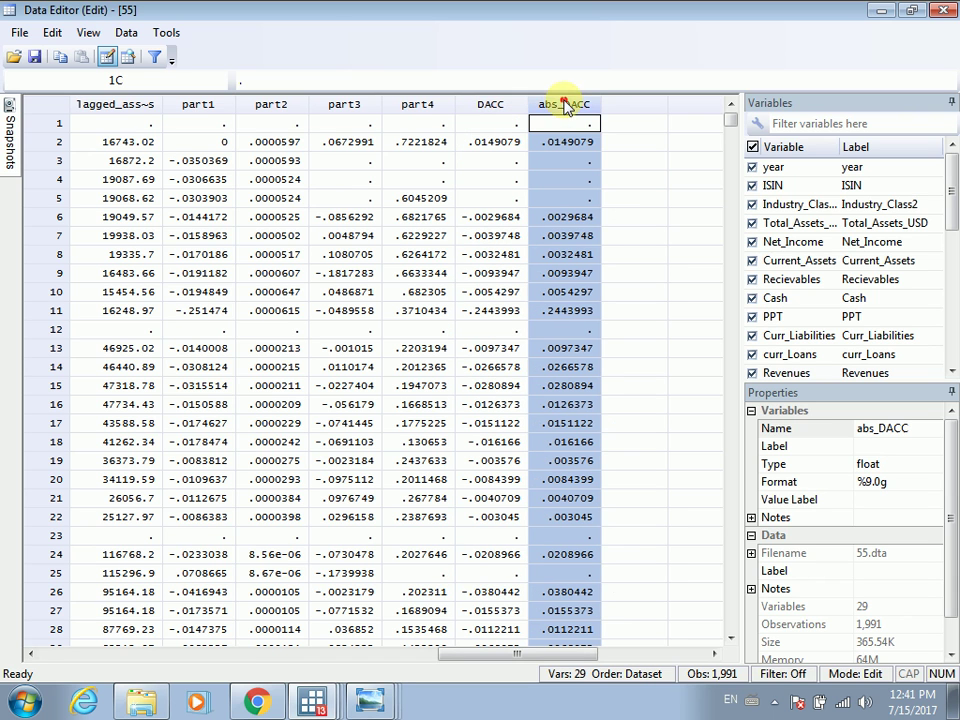